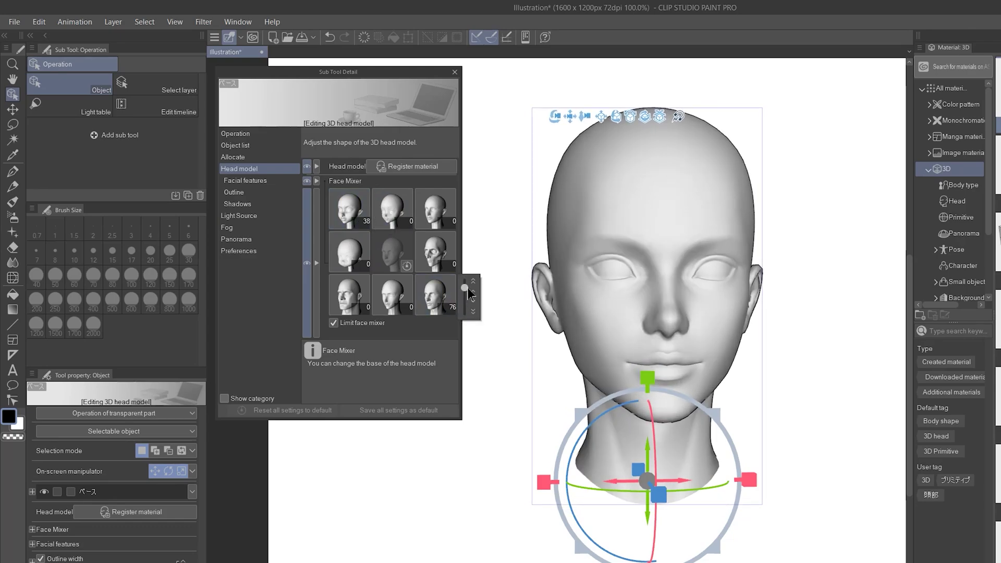
Scroll the canvas up to bring the yellow and blue painting area into view.
scroll(471, 295, up, 3)
scroll(360, 297, up, 9)
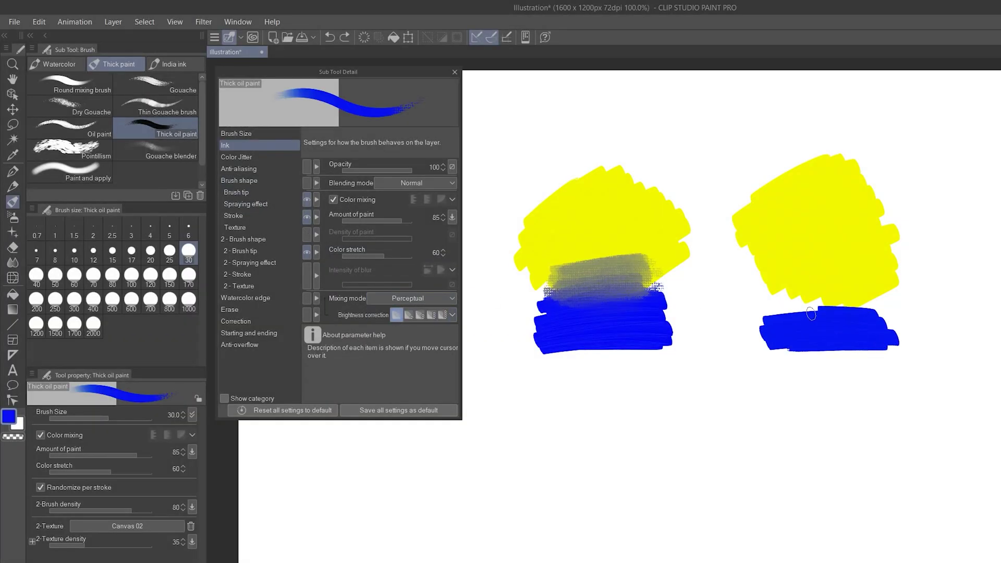
Blend blue up into the right yellow patch and paint a wide blue band below.
drag(782, 282, 850, 274)
alt+click(825, 267)
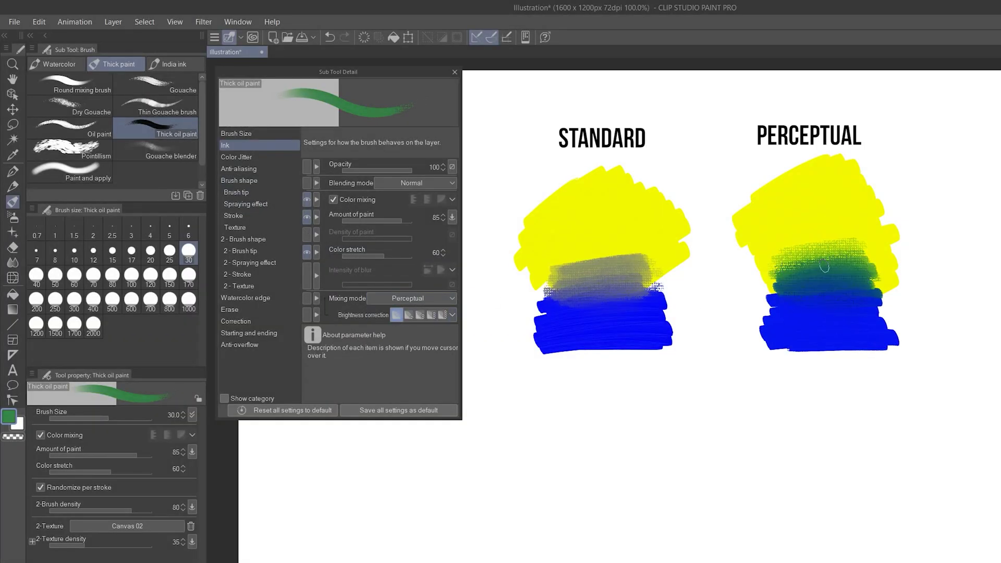
mouse_move(553, 365)
mouse_down()
mouse_move(574, 386)
mouse_move(576, 429)
mouse_up()
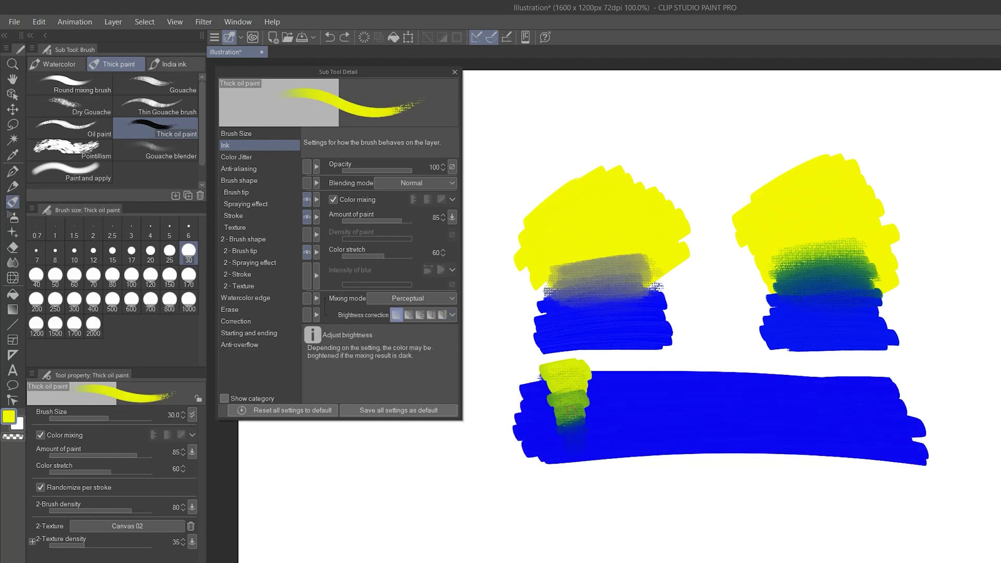
Scrub four yellow strokes into the blue band at brightness correction levels two through highest.
click(408, 315)
drag(623, 360, 623, 429)
click(420, 314)
drag(667, 358, 670, 428)
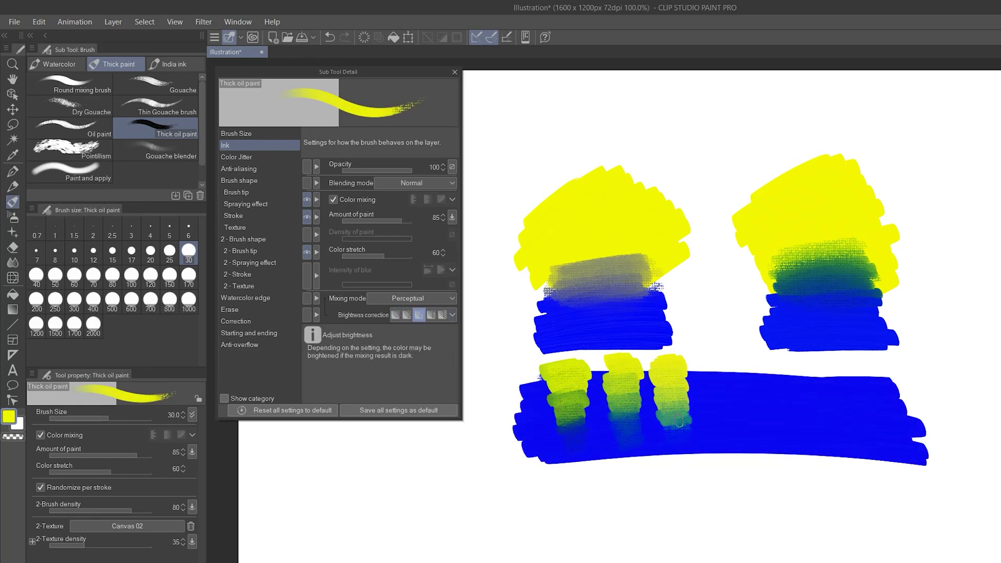
click(430, 315)
mouse_move(720, 360)
mouse_down()
mouse_move(726, 407)
mouse_move(727, 428)
mouse_move(711, 421)
mouse_move(719, 440)
mouse_up()
click(442, 315)
drag(788, 367, 756, 385)
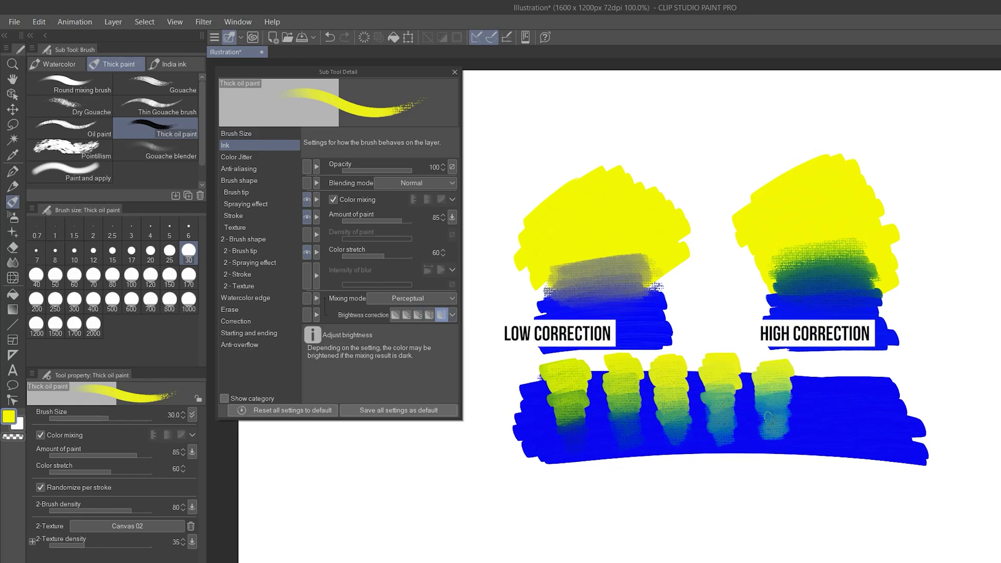
Preview the artwork in grayscale using Hue/Saturation/Luminosity at Saturation -100.
click(39, 21)
mouse_move(134, 295)
click(283, 311)
drag(303, 359, 133, 383)
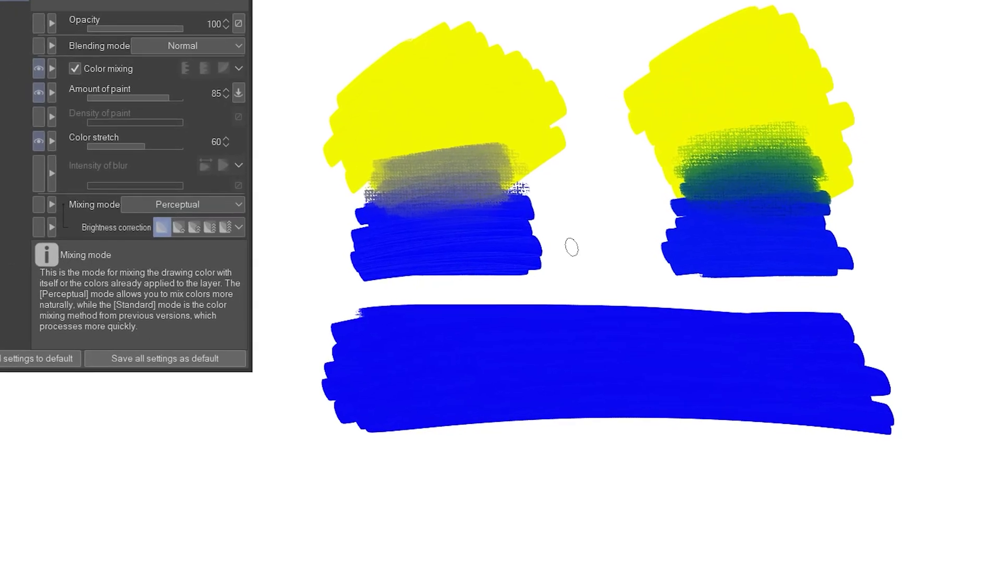
Paint white and black strokes into the blue band at low and medium brightness correction.
mouse_move(363, 305)
mouse_down()
mouse_move(385, 313)
mouse_move(403, 418)
mouse_up()
key(x)
mouse_move(445, 288)
mouse_down()
mouse_move(470, 327)
mouse_move(455, 358)
mouse_move(472, 391)
mouse_up()
click(199, 225)
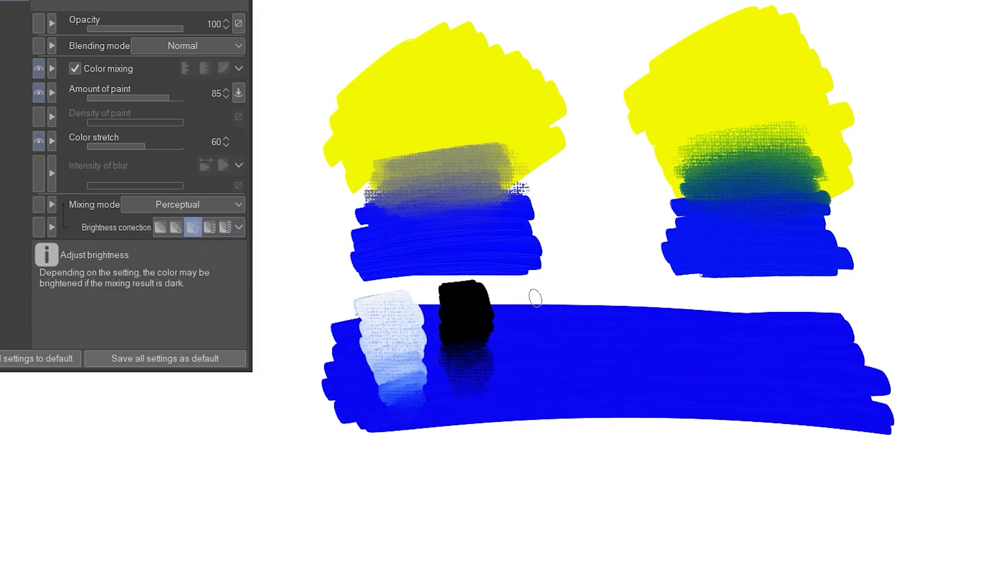
key(x)
mouse_move(525, 300)
mouse_down()
mouse_move(571, 348)
mouse_move(542, 399)
mouse_up()
key(x)
mouse_move(634, 295)
mouse_down()
mouse_move(632, 350)
mouse_move(659, 389)
mouse_up()
At the highest brightness correction, paint white and black strokes and blend the black into blue.
click(224, 227)
key(x)
drag(704, 303, 745, 399)
key(x)
mouse_move(798, 292)
mouse_down()
mouse_move(782, 319)
mouse_move(787, 391)
mouse_up()
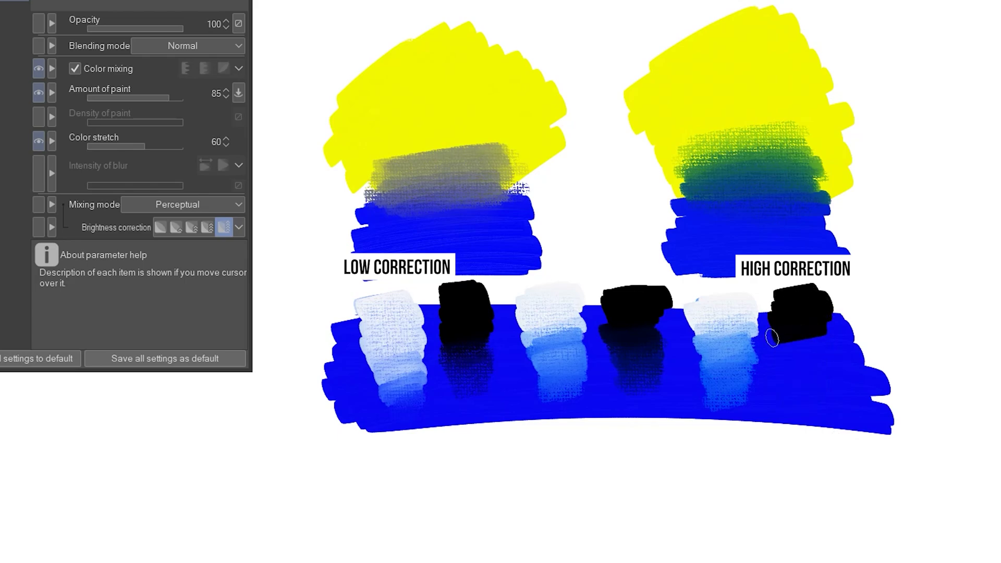
drag(773, 338, 819, 358)
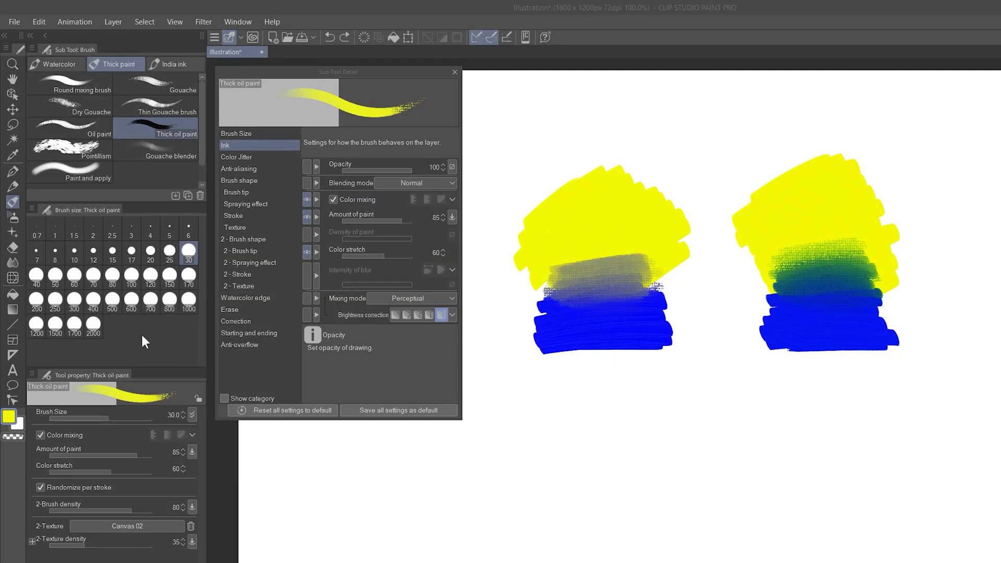
Set the Gouache blender sub tool's Mixing mode to Perceptual.
click(88, 153)
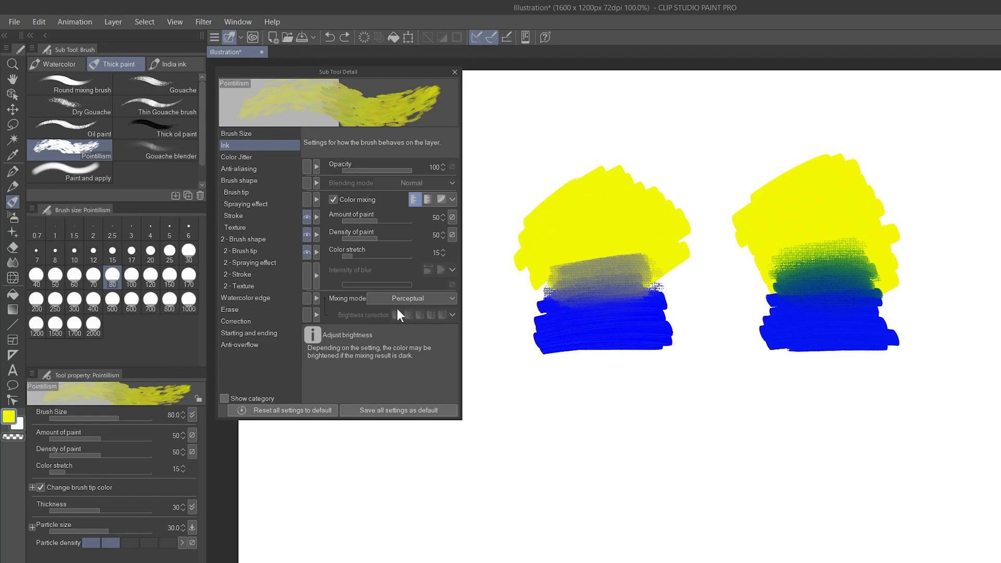
click(181, 108)
click(415, 299)
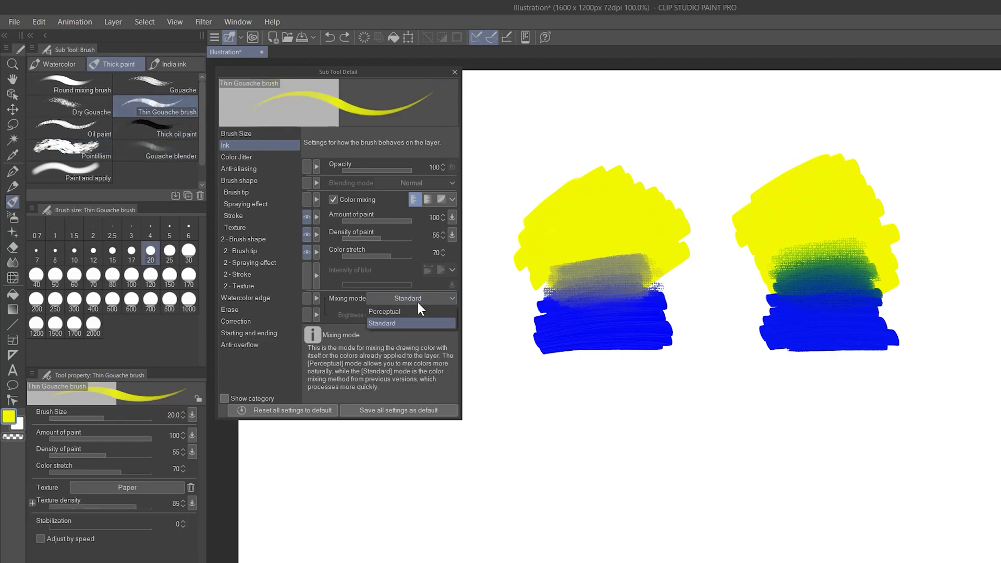
click(417, 311)
click(181, 151)
click(411, 299)
click(413, 312)
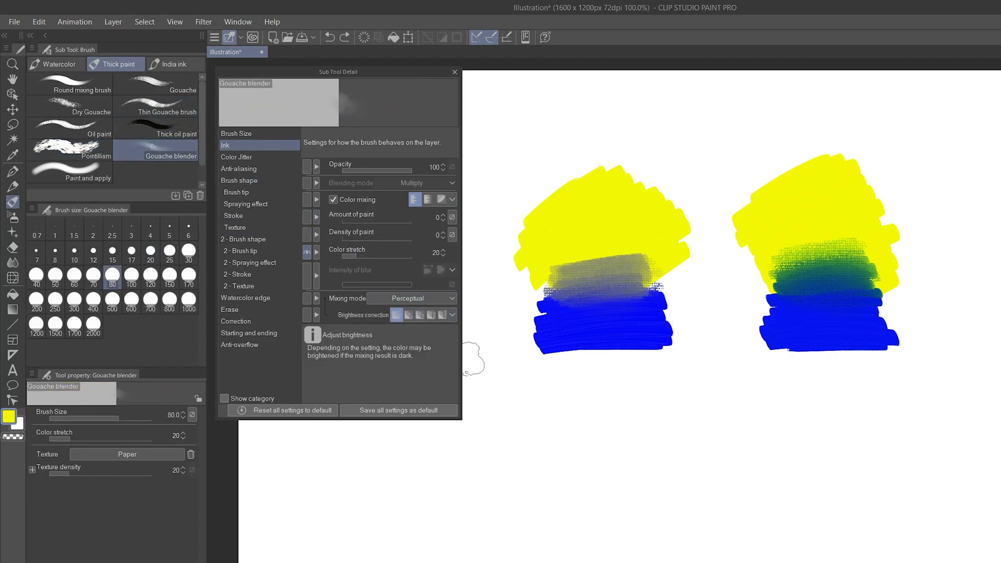
Set Oil paint to Perceptual mixing with the fourth Brightness correction level.
click(78, 84)
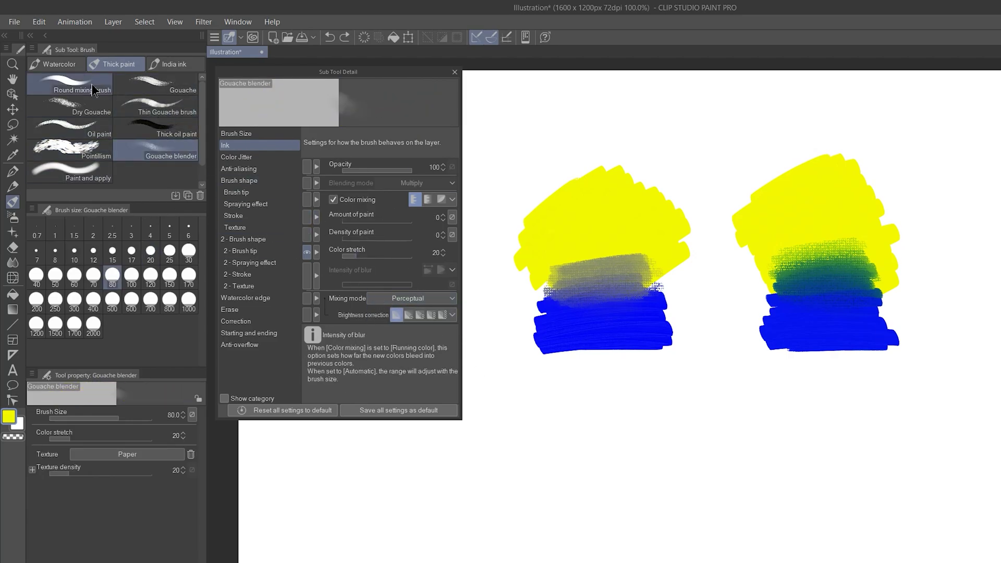
click(420, 316)
click(87, 151)
click(419, 316)
click(78, 128)
click(418, 299)
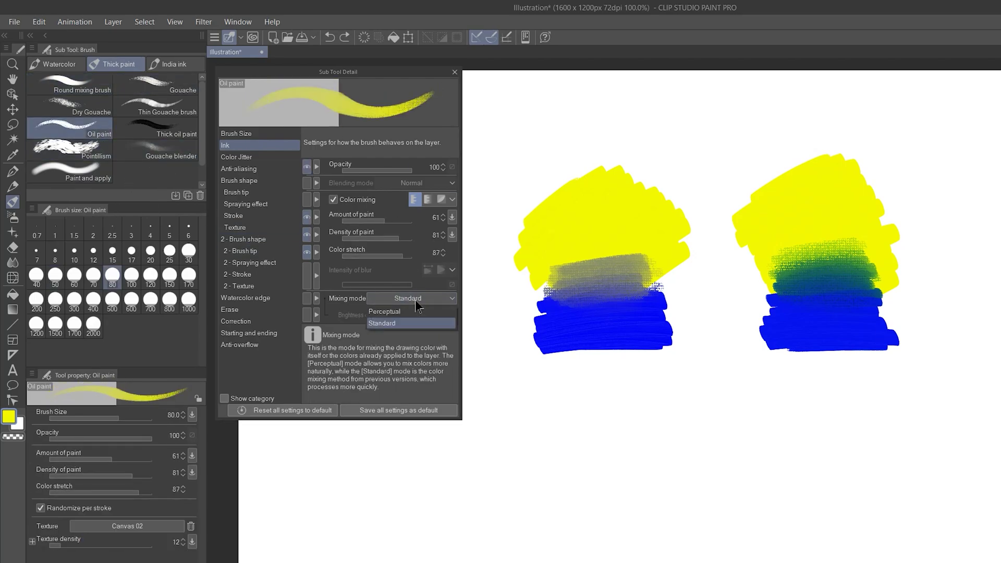
click(416, 311)
click(431, 316)
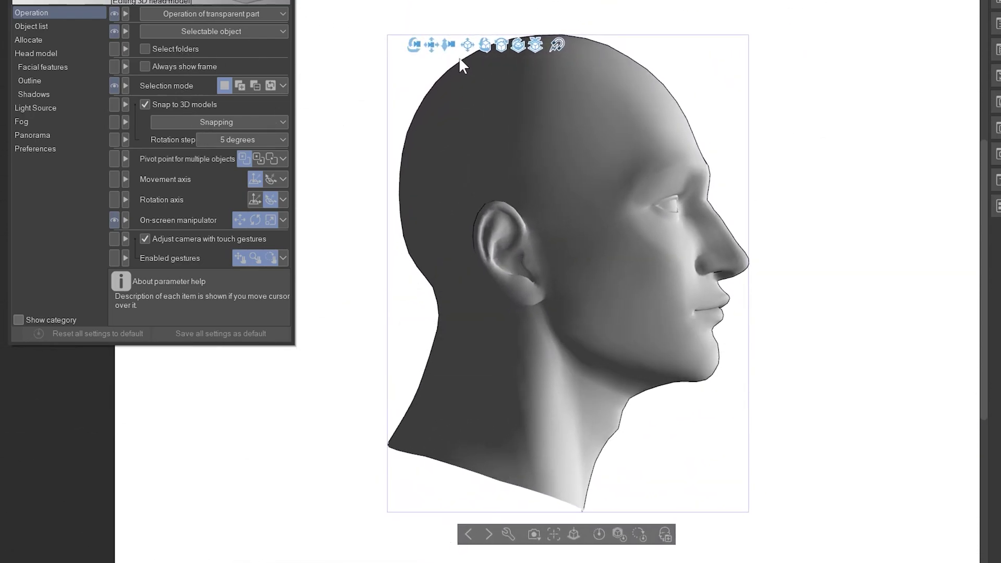
Lower the first Face Mixer preset's mix on the head model to 64.
click(47, 67)
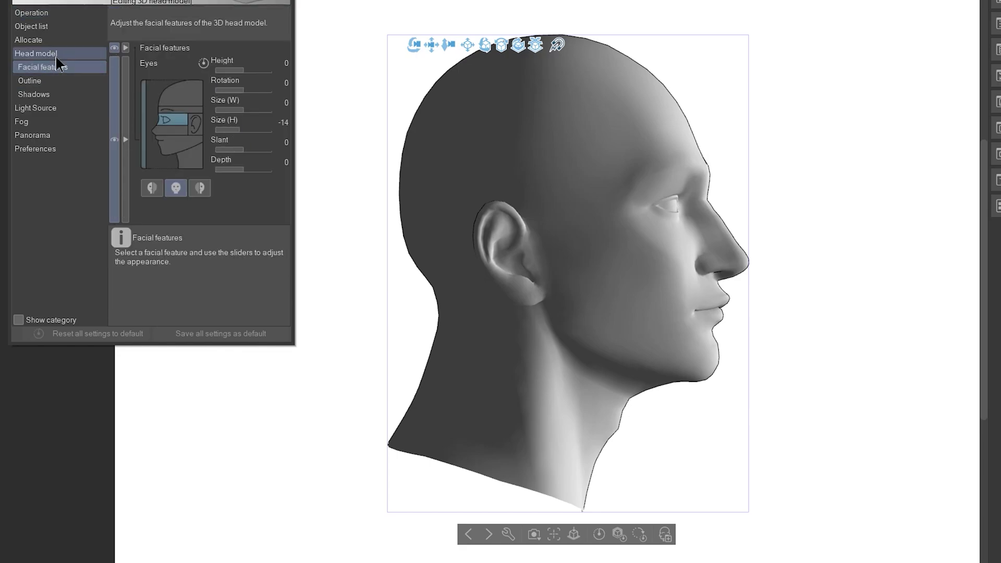
click(42, 54)
mouse_move(202, 221)
drag(202, 222, 199, 213)
Adjust the head's height and shorten the nose to a Height of -36.
click(47, 67)
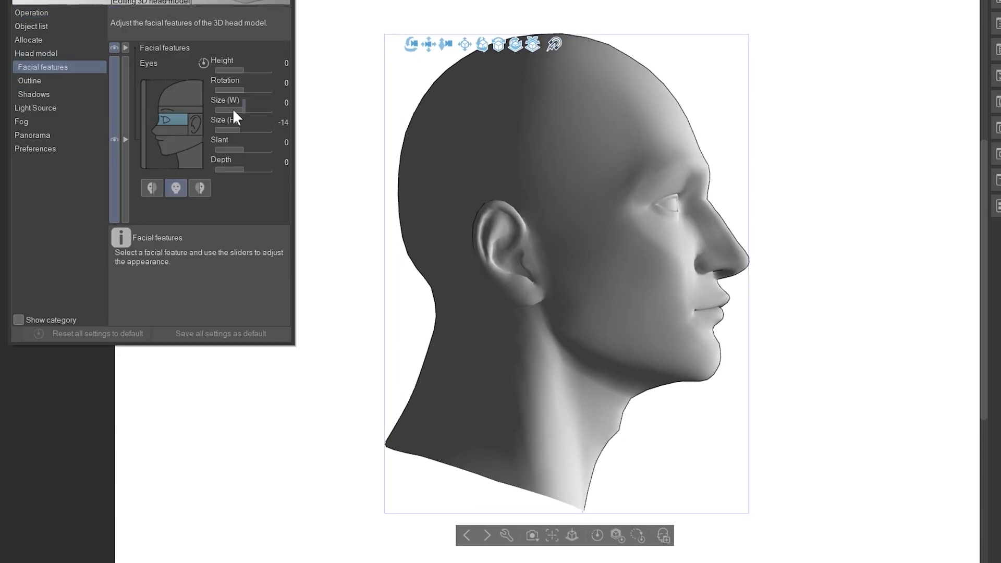
click(185, 100)
mouse_move(247, 69)
mouse_down()
mouse_move(239, 68)
mouse_move(248, 67)
mouse_up()
click(179, 130)
drag(250, 122, 252, 144)
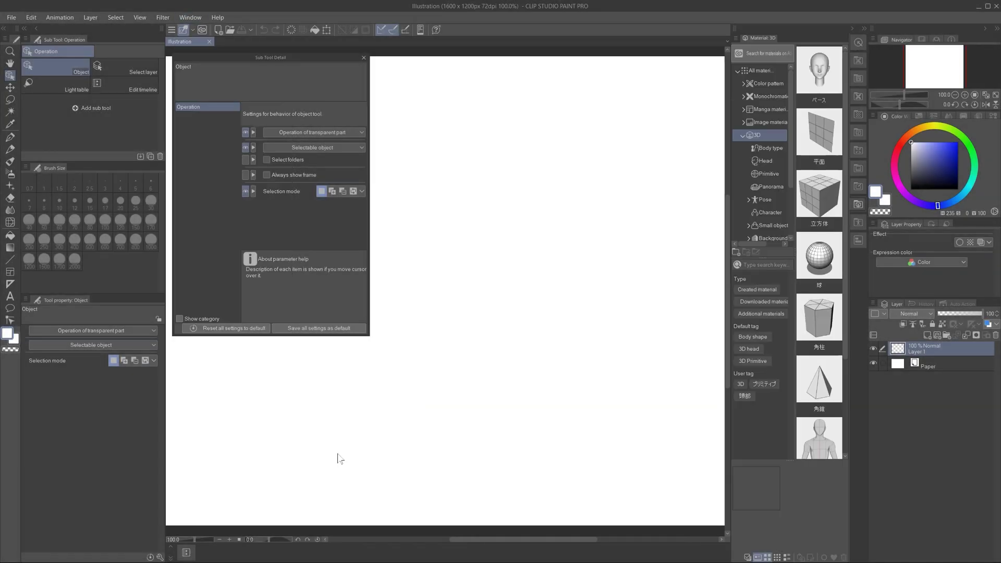
Place the 3D head material on the canvas and frame it at a three-quarter angle.
click(822, 73)
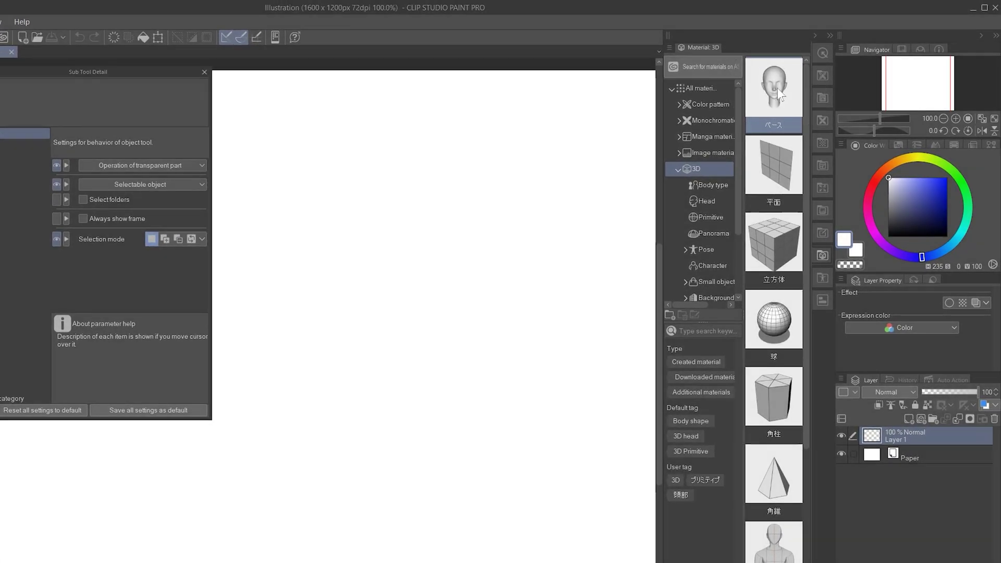
drag(779, 95, 391, 292)
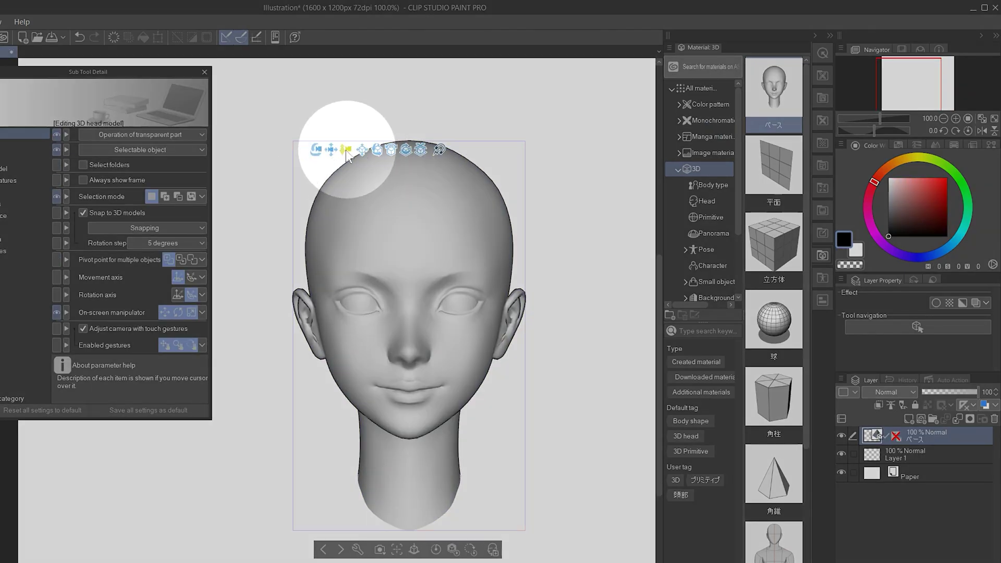
drag(323, 150, 280, 152)
mouse_move(354, 149)
mouse_down()
mouse_move(368, 125)
mouse_move(360, 148)
mouse_up()
drag(338, 148, 362, 130)
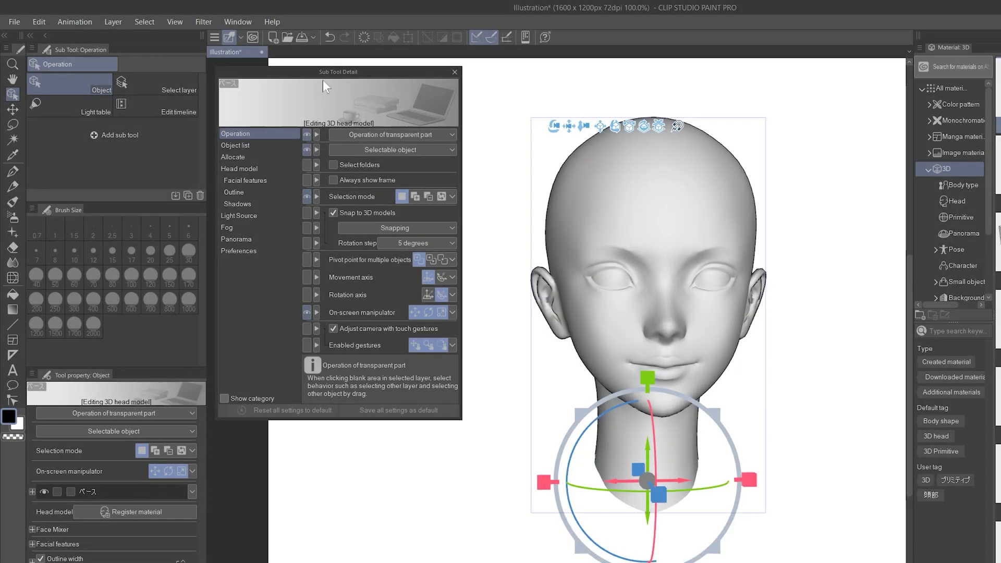
Blend four Face Mixer presets at 38, 72, 58 and 100 for a masculine face.
click(246, 168)
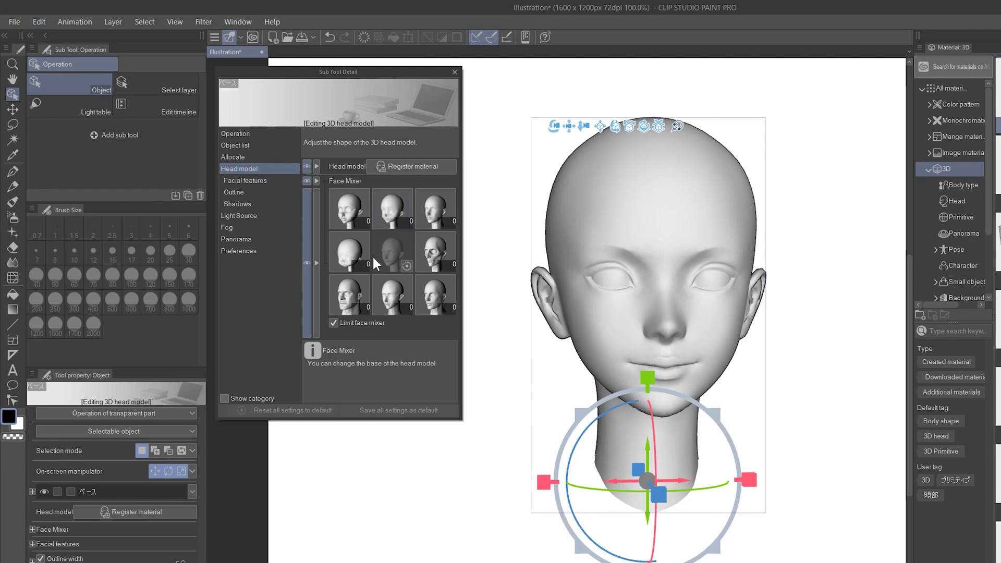
click(354, 209)
mouse_move(379, 227)
mouse_down()
mouse_move(380, 209)
mouse_move(382, 218)
mouse_up()
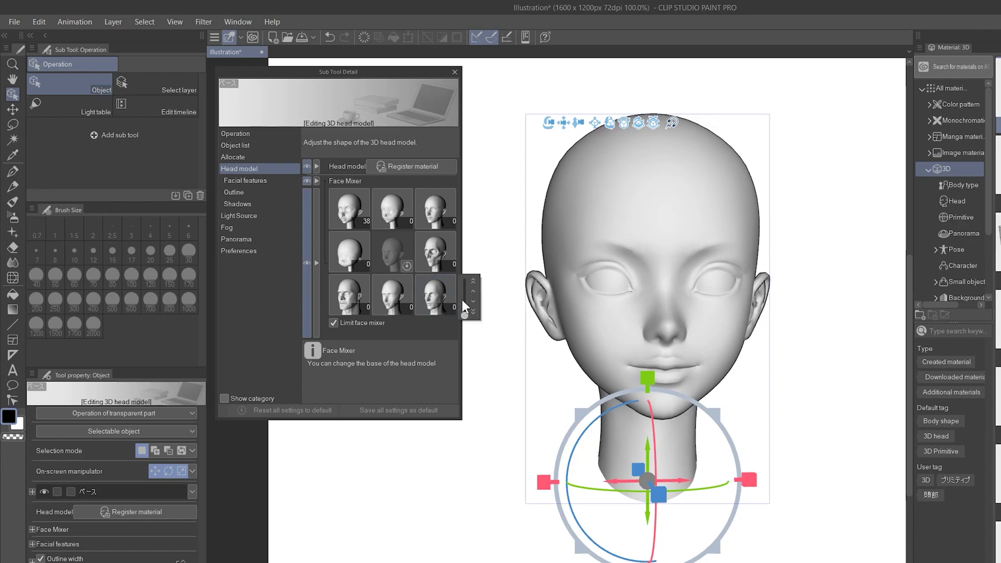
drag(464, 314, 466, 277)
drag(383, 317, 383, 305)
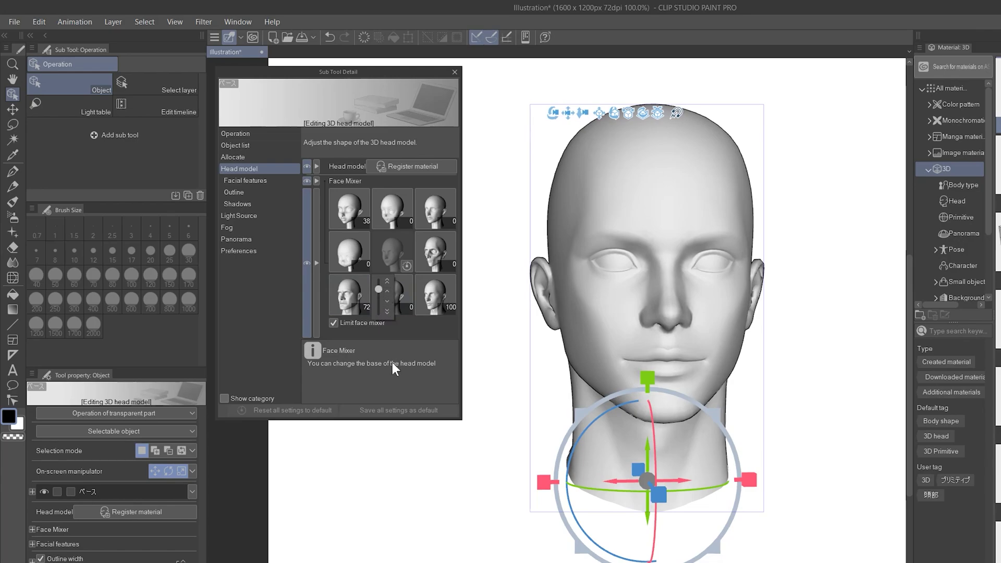
drag(466, 268, 467, 255)
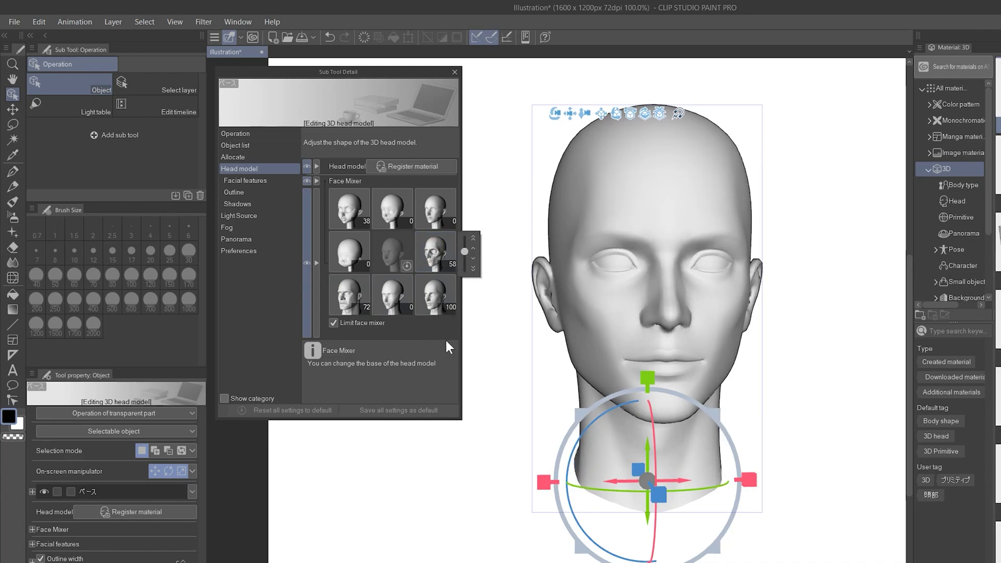
Lower the head's crown and turn it to tilt 42, angle -40, side tilt 26.
click(250, 181)
click(360, 236)
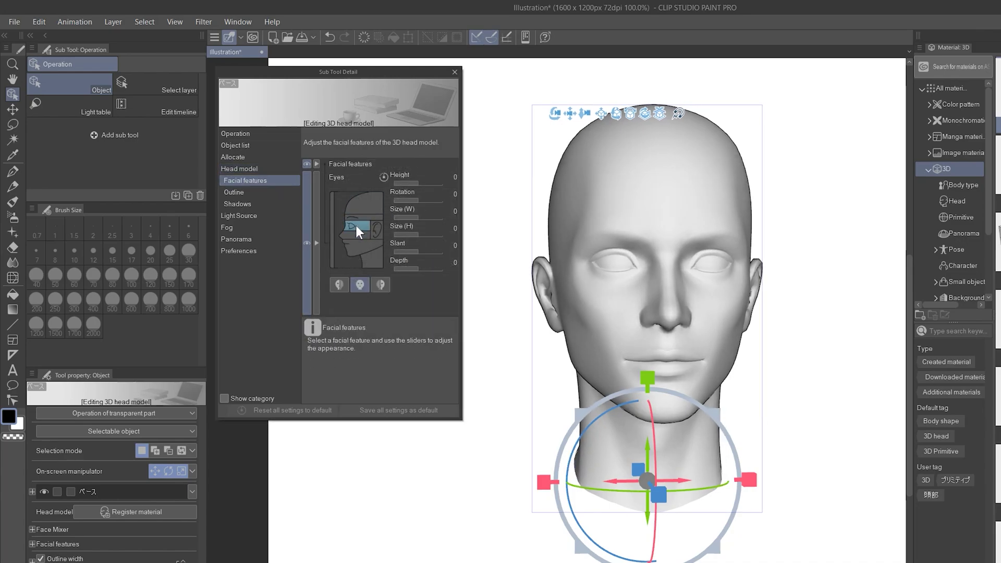
click(365, 208)
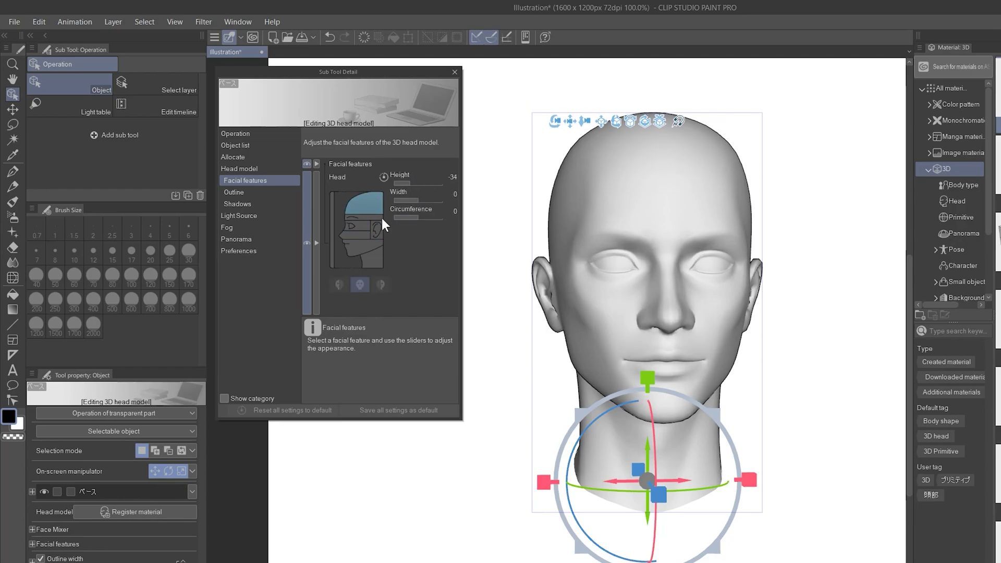
drag(418, 182, 412, 219)
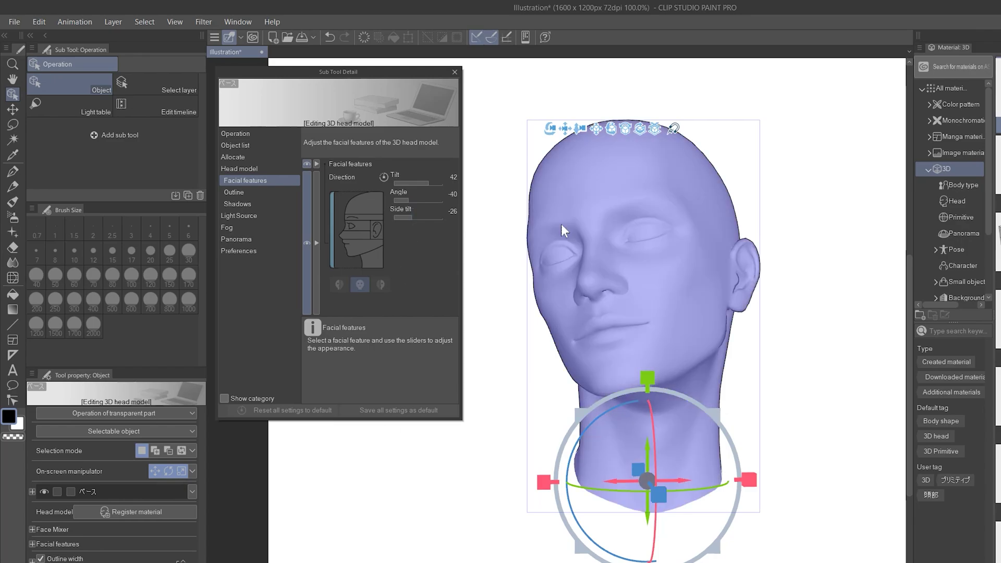
mouse_move(551, 128)
mouse_down()
mouse_move(567, 127)
mouse_move(559, 129)
mouse_up()
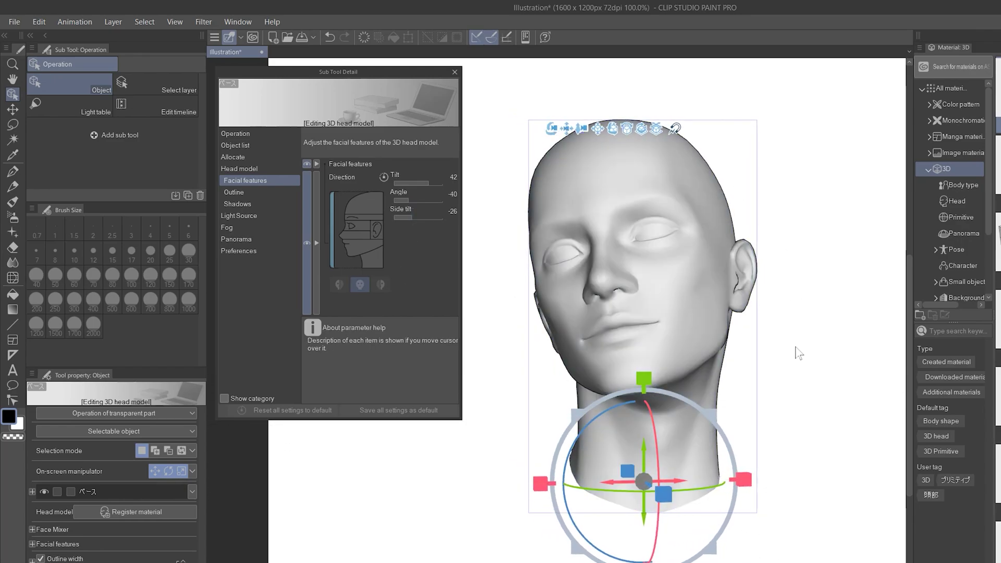
Relight the head from the upper left with Ambient light intensity 0.45.
click(238, 216)
mouse_move(392, 206)
mouse_down()
mouse_move(376, 198)
mouse_move(384, 212)
mouse_up()
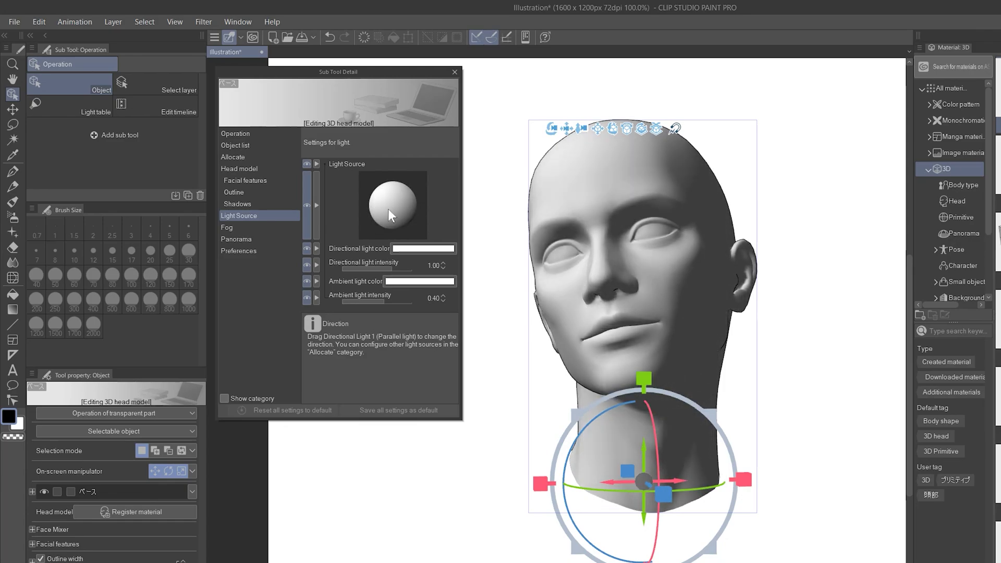
mouse_move(384, 301)
mouse_down()
mouse_move(357, 300)
mouse_move(397, 299)
mouse_move(384, 301)
mouse_up()
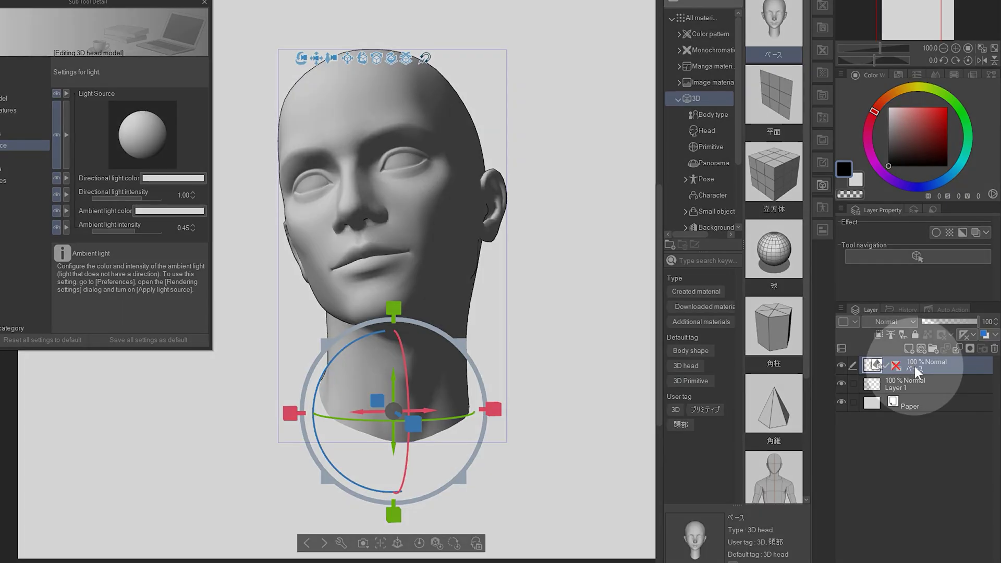
Rasterize the 3D head layer and lower its opacity to 41%.
right_click(915, 366)
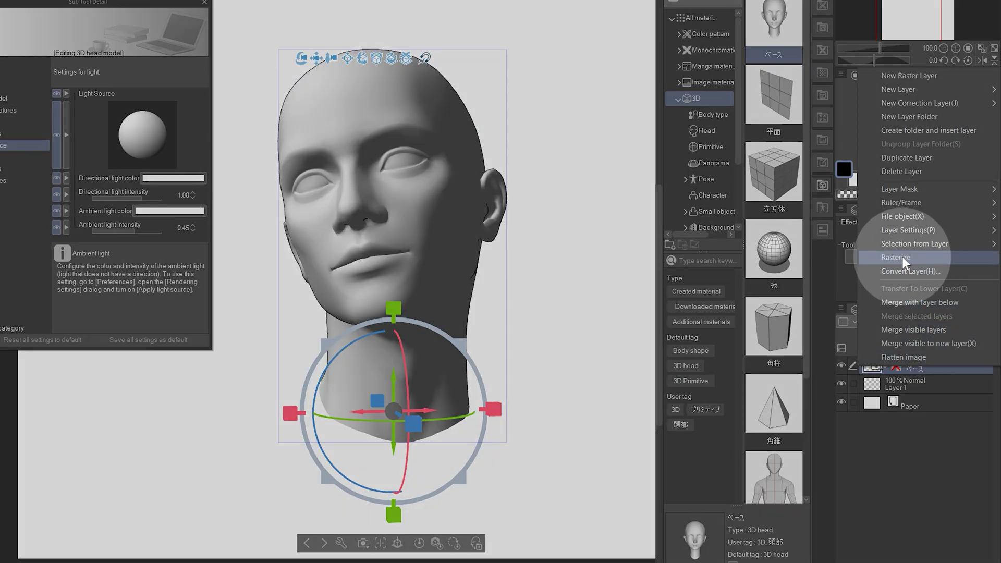
click(902, 257)
drag(968, 321, 947, 320)
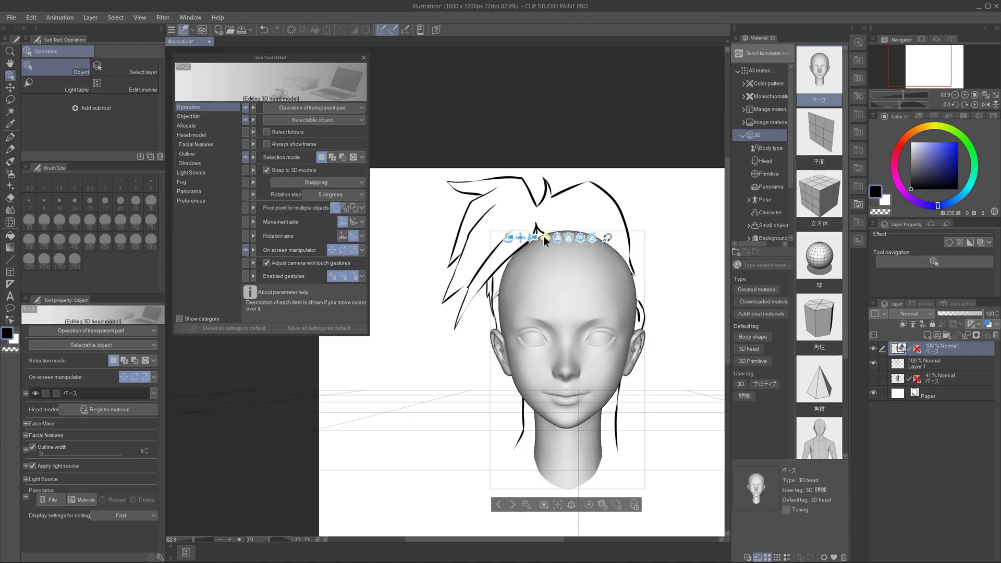
Turn the head to face front and raise the mouth Fullness to 6.
drag(534, 234, 438, 258)
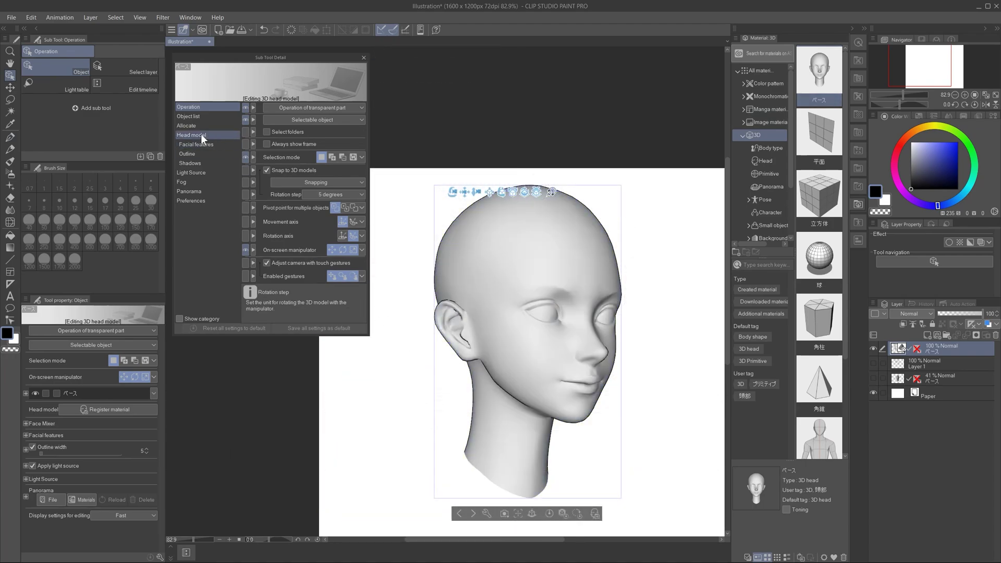
click(201, 134)
click(202, 144)
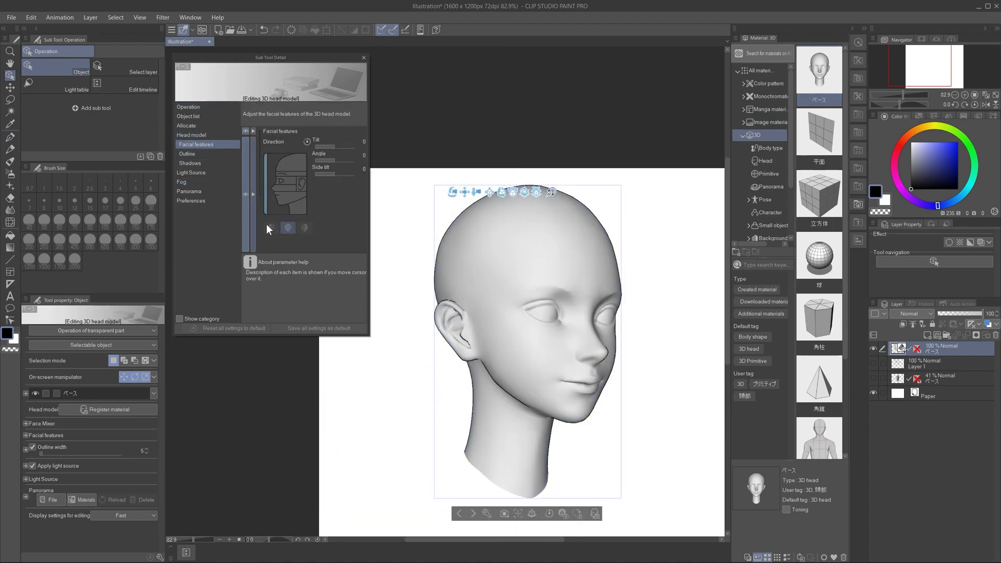
click(282, 200)
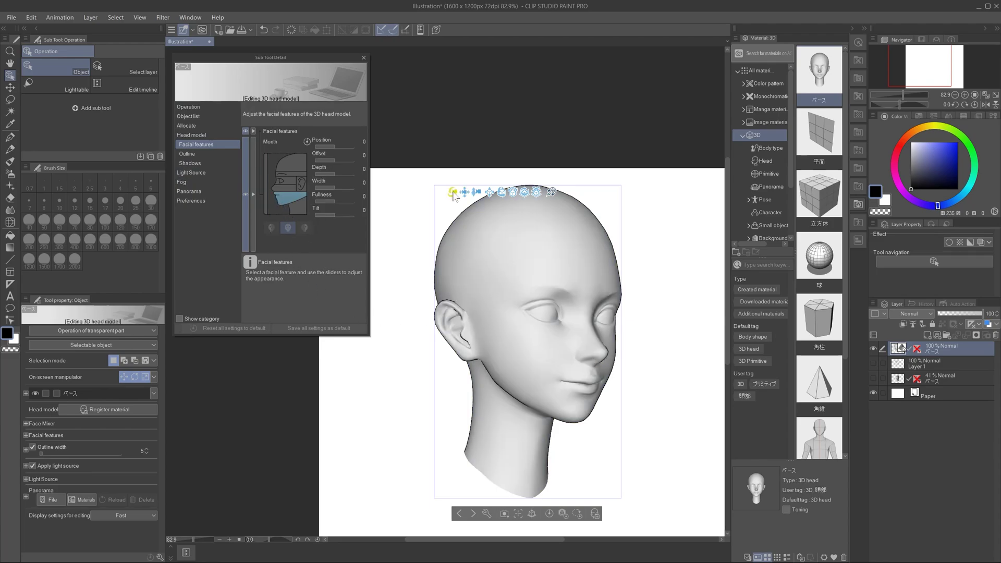
drag(451, 192, 417, 199)
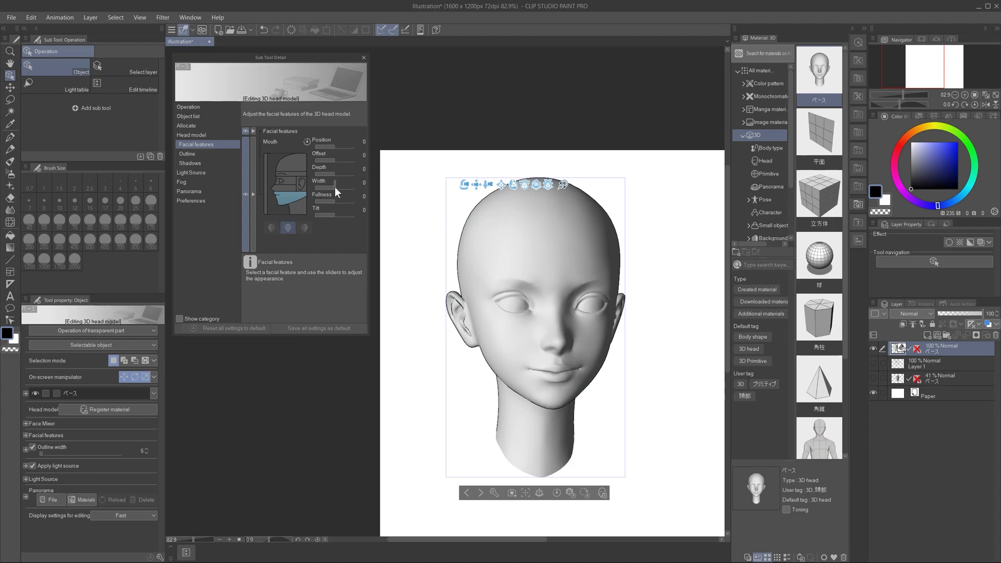
drag(334, 200, 344, 199)
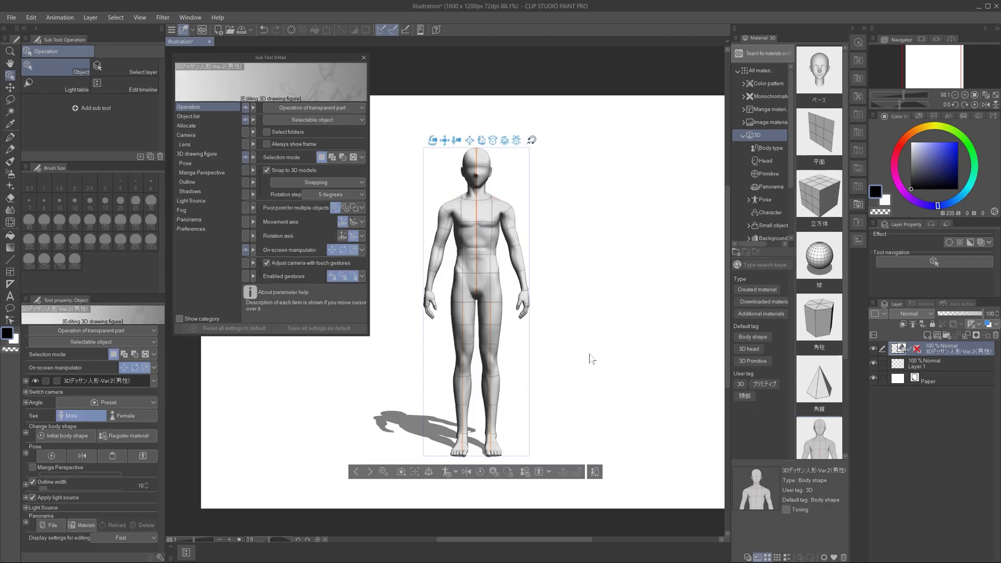
Add the 3D head model onto the drawing figure and select the new head.
drag(819, 77, 459, 211)
drag(537, 227, 528, 157)
drag(487, 109, 458, 371)
click(526, 340)
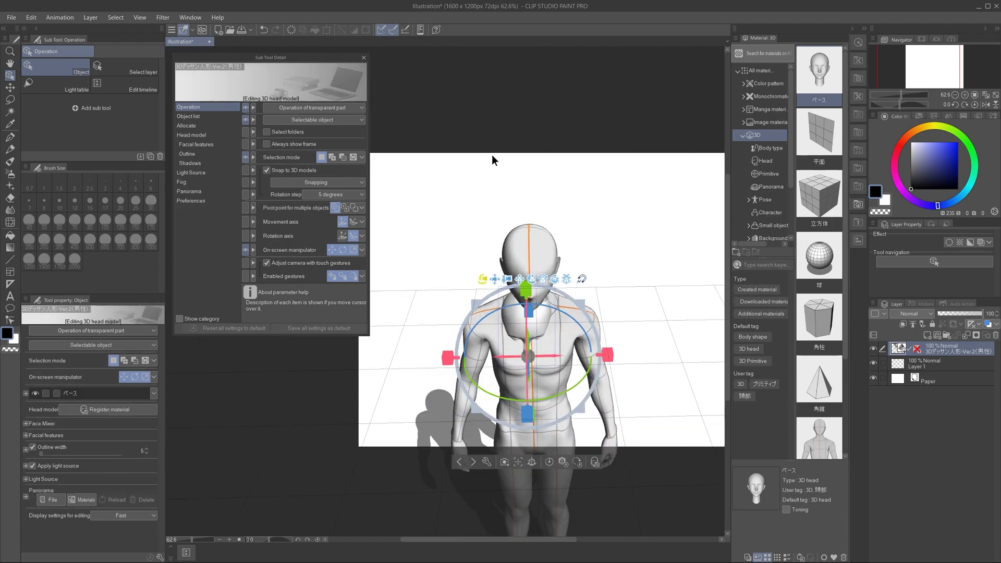
click(596, 360)
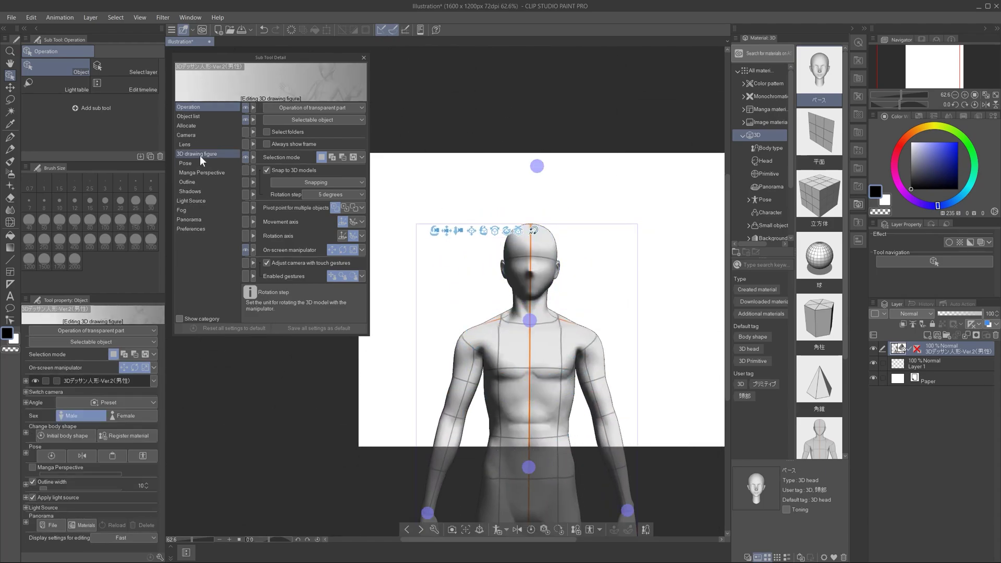
click(202, 155)
click(284, 209)
click(528, 232)
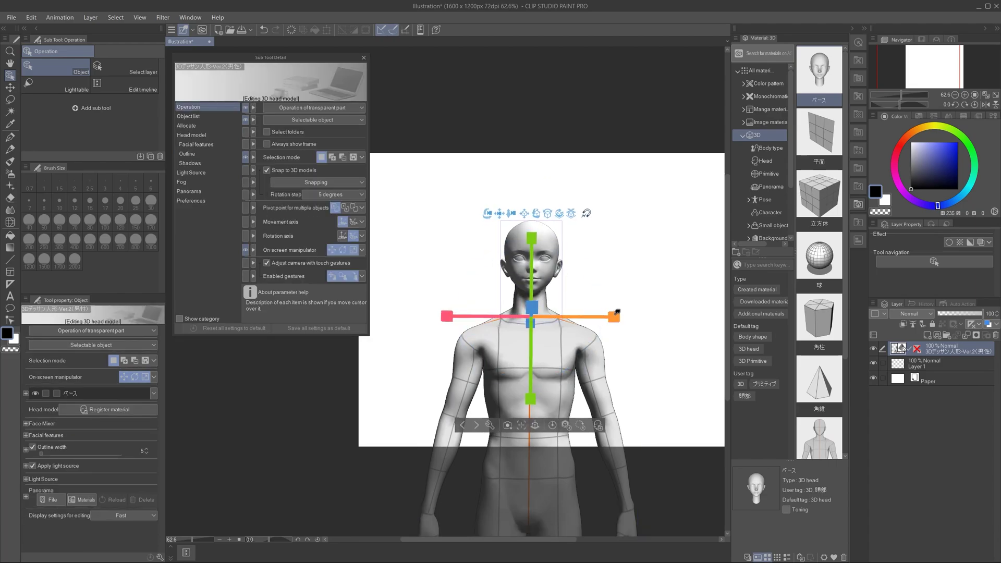
Adjust the figure's neck and torso shape, keeping the body male after trying female.
click(611, 316)
click(615, 316)
click(594, 356)
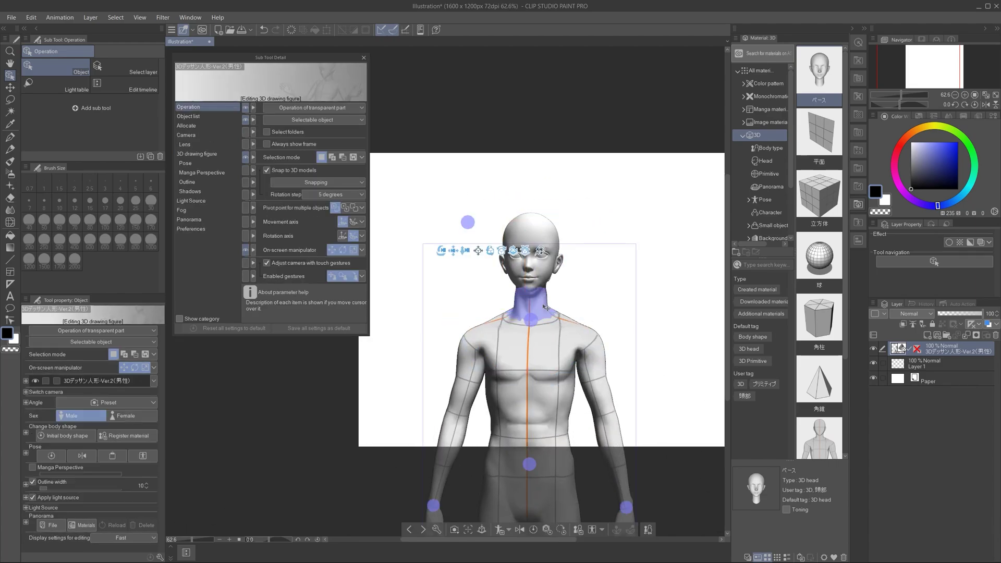
drag(333, 247, 338, 247)
click(529, 235)
click(594, 357)
click(197, 154)
click(347, 133)
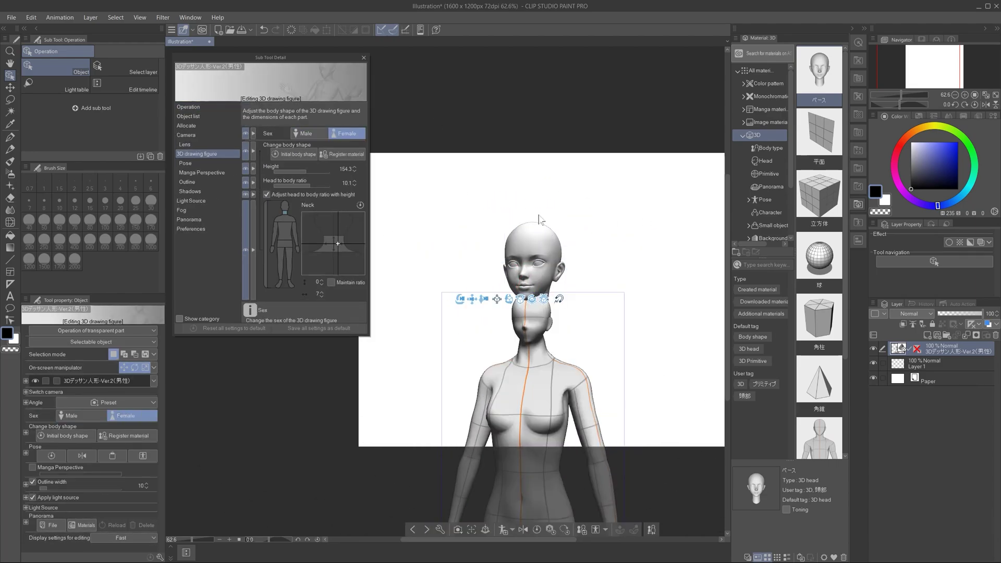
key(ctrl+z)
click(532, 237)
click(192, 135)
click(550, 354)
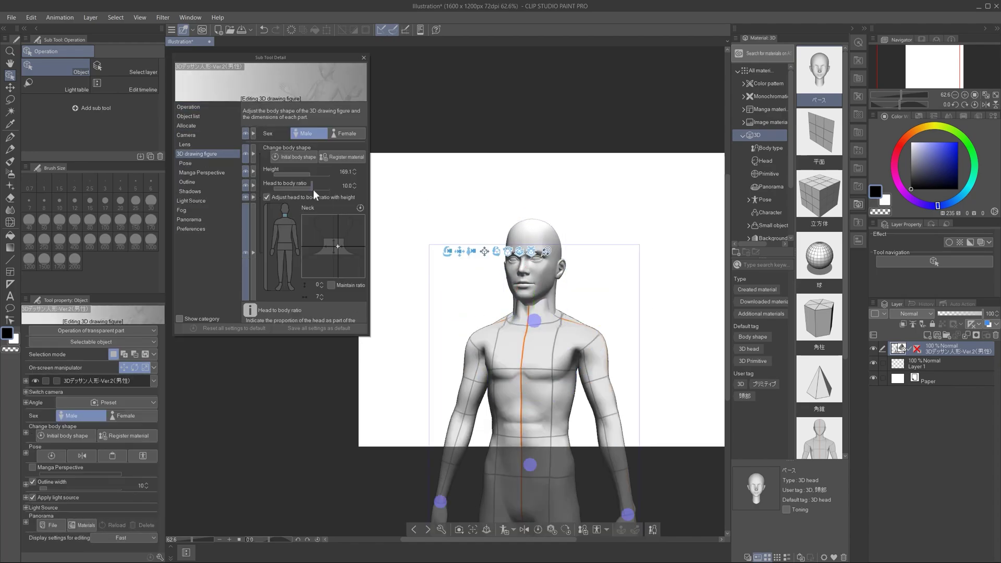
click(289, 254)
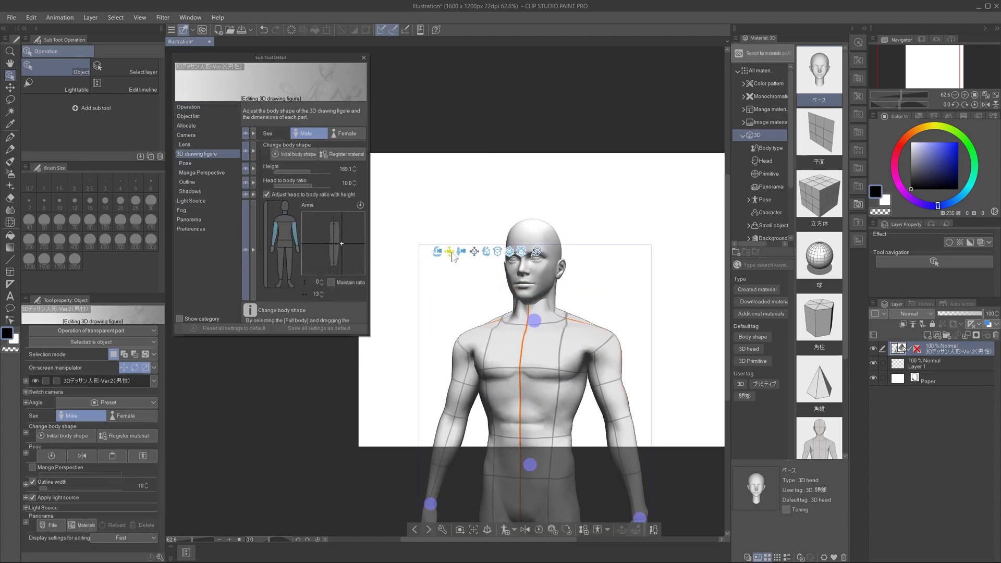
Pose the figure's left hand on the hip and orbit to a closer three-quarter view.
drag(462, 251, 462, 313)
drag(592, 335, 564, 317)
click(511, 494)
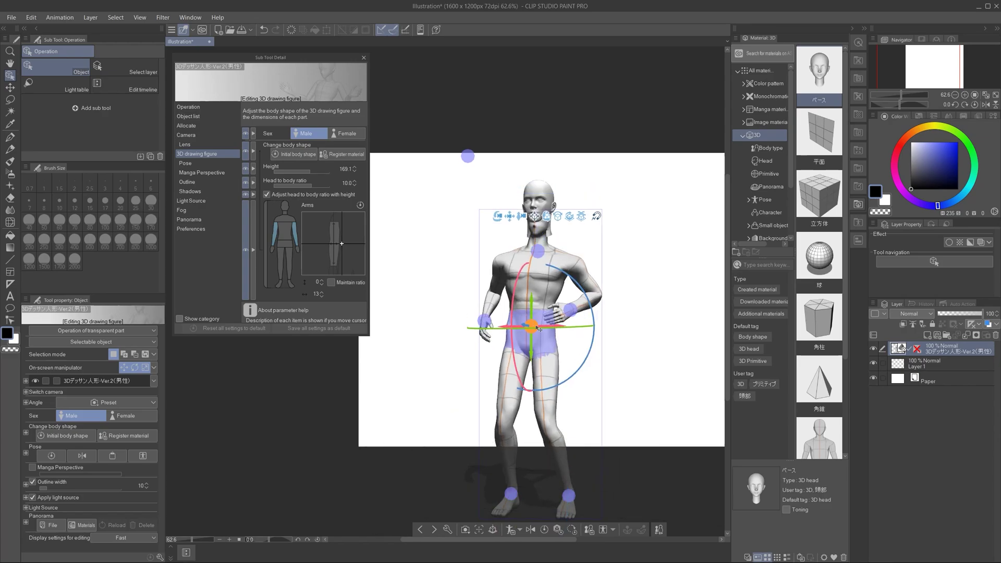
drag(492, 186, 560, 301)
scroll(559, 301, up, 5)
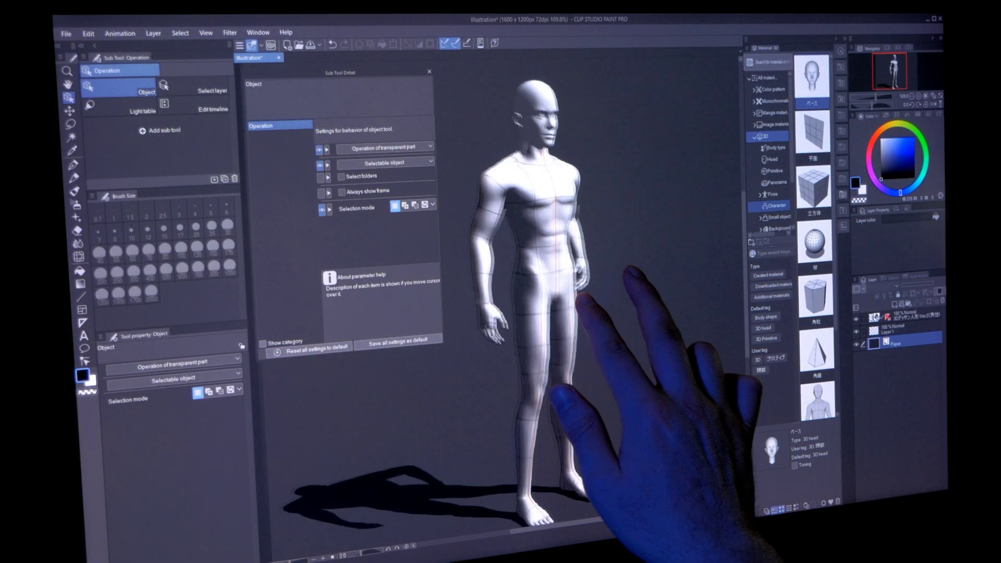
Pan, rotate and zoom the 3D camera with touch gestures, then shift the figure up and left.
drag(581, 297, 645, 250)
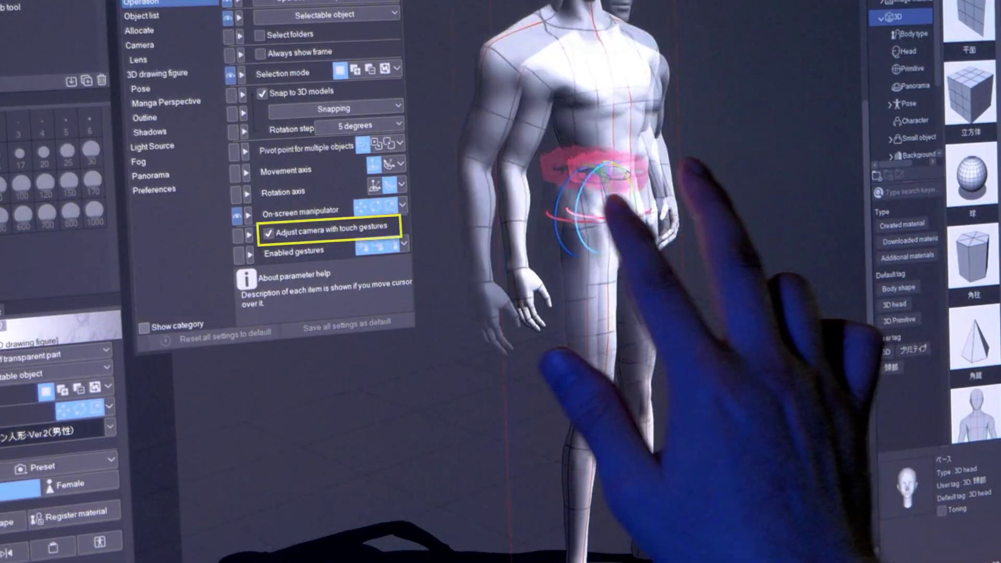
drag(607, 201, 727, 126)
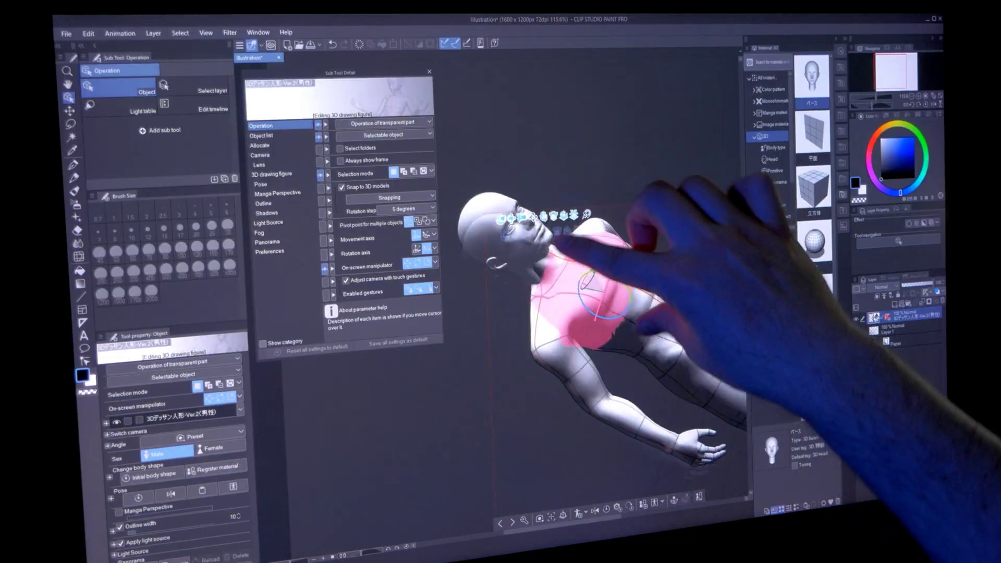
drag(552, 235, 597, 334)
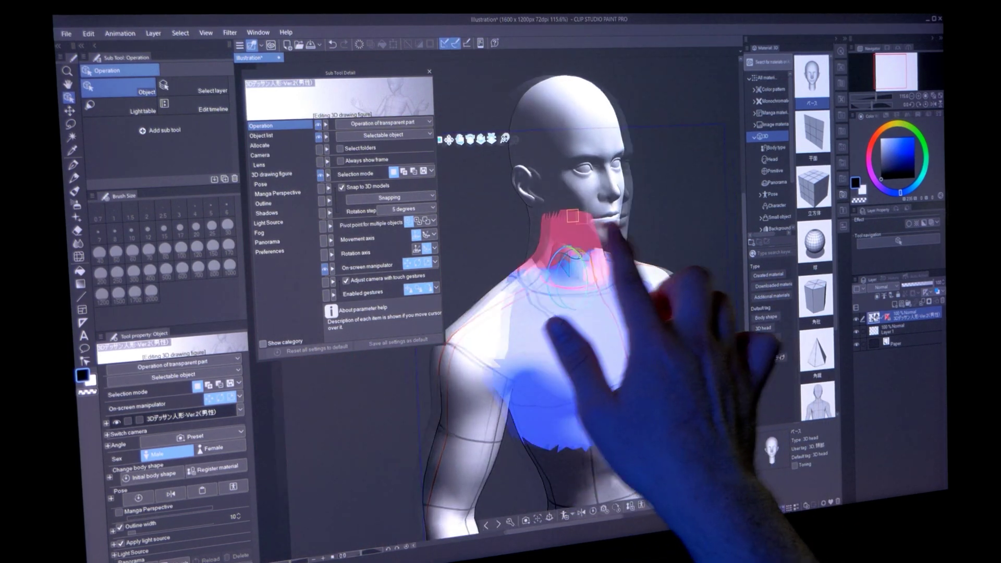
mouse_move(616, 230)
mouse_down()
mouse_move(643, 228)
mouse_move(617, 221)
mouse_move(600, 238)
mouse_up()
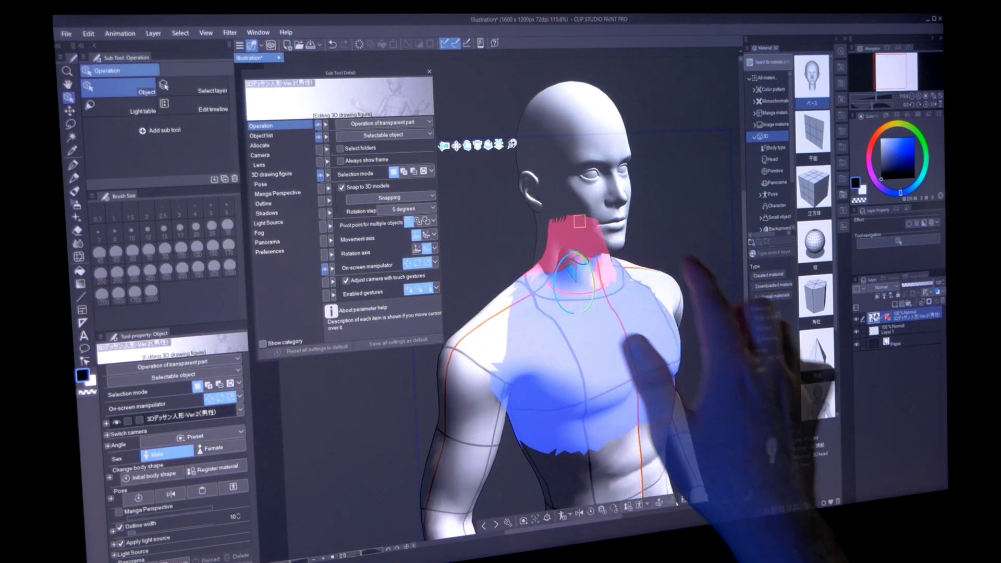
drag(501, 216, 576, 233)
drag(466, 167, 455, 157)
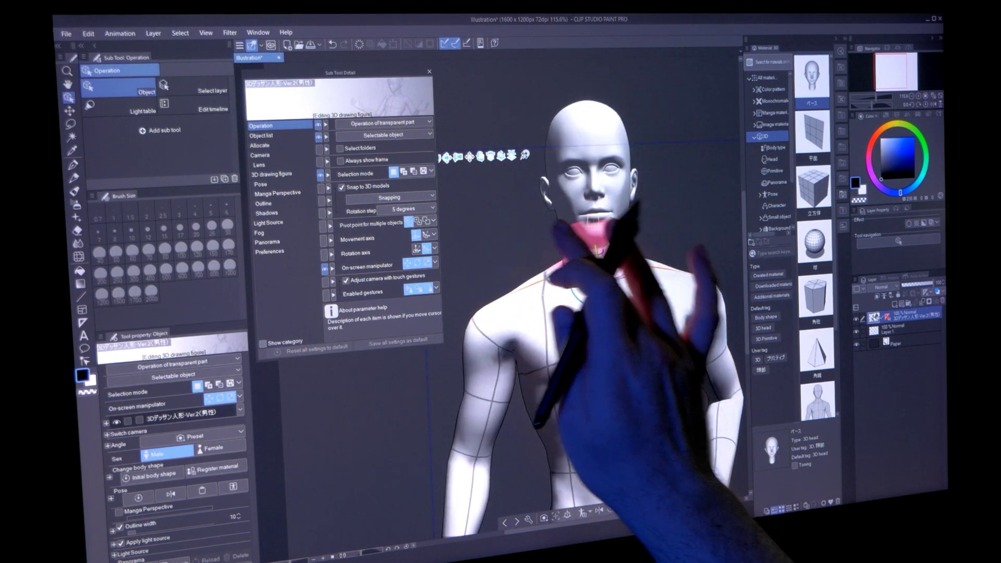
click(592, 232)
scroll(592, 232, up, 3)
drag(560, 255, 563, 323)
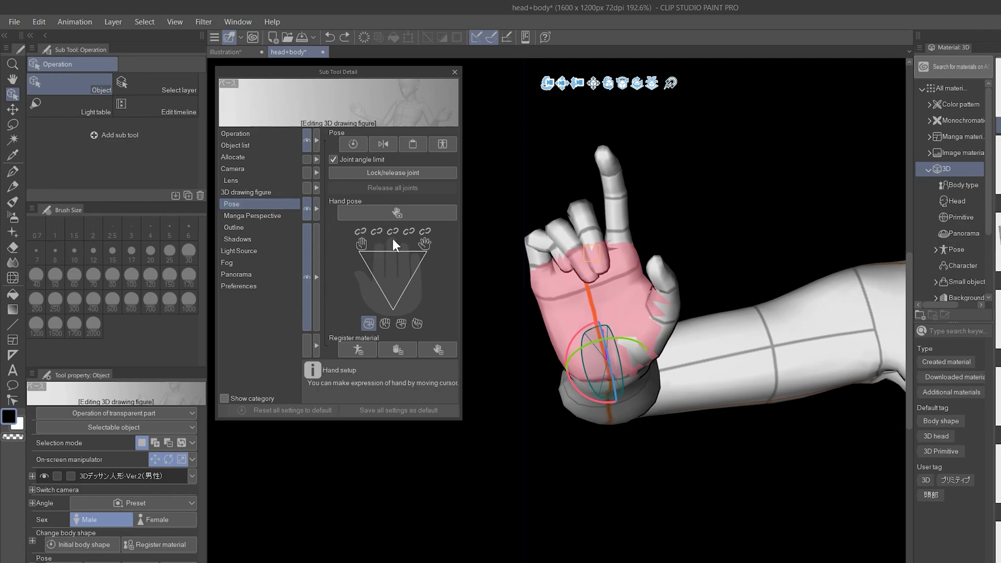
Try an open hand pose on the 3D figure, undo back to pointing, and launch Hand Scanner.
drag(392, 269, 395, 268)
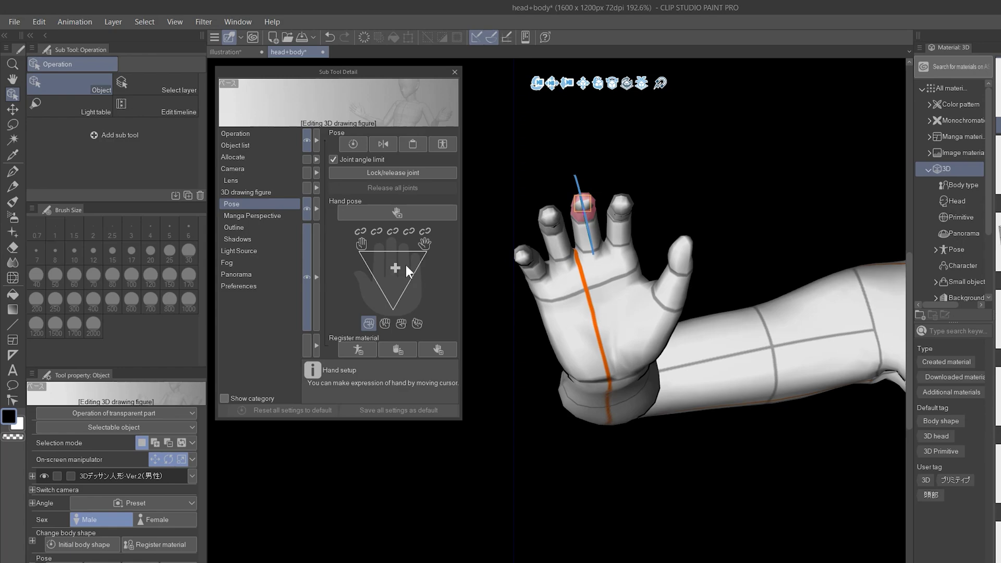
key(ctrl+z)
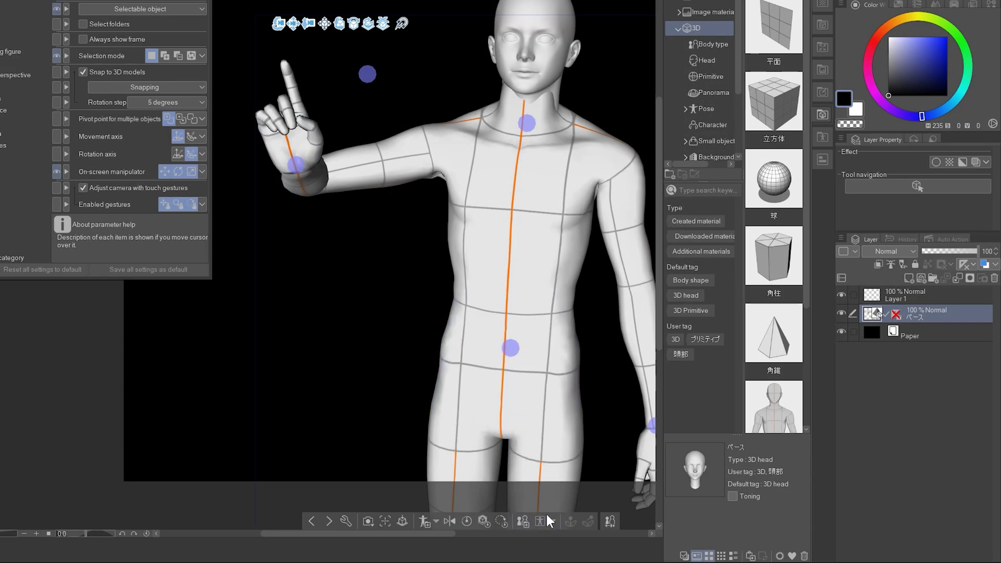
click(552, 521)
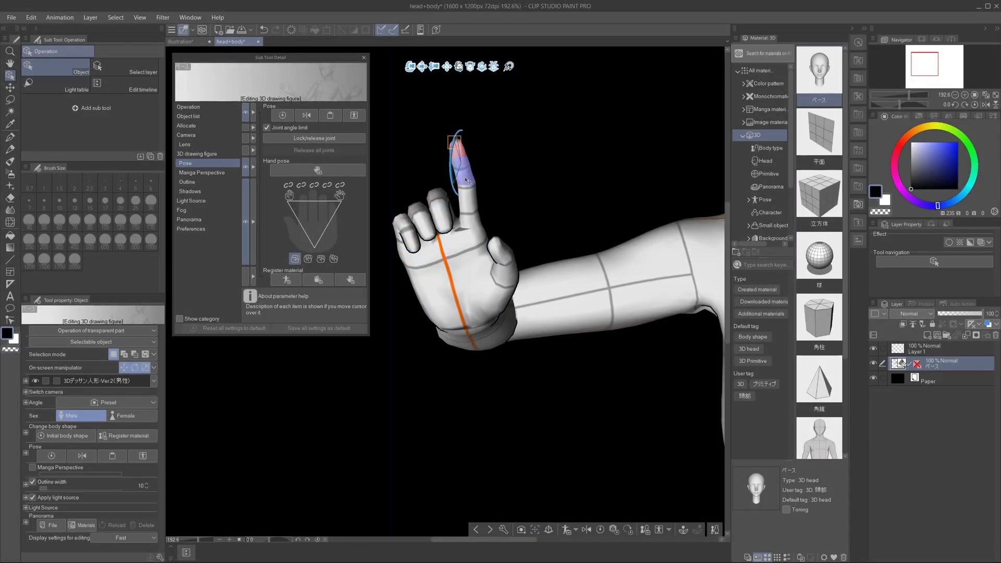
scroll(463, 206, down, 3)
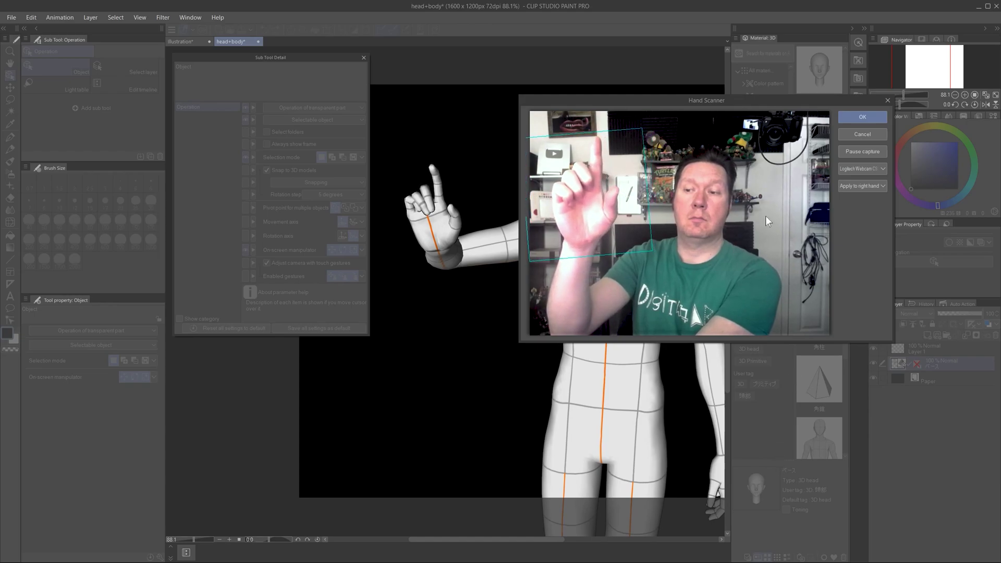
Confirm the Hand Scanner capture so the figure's right hand takes the pointing pose.
click(865, 120)
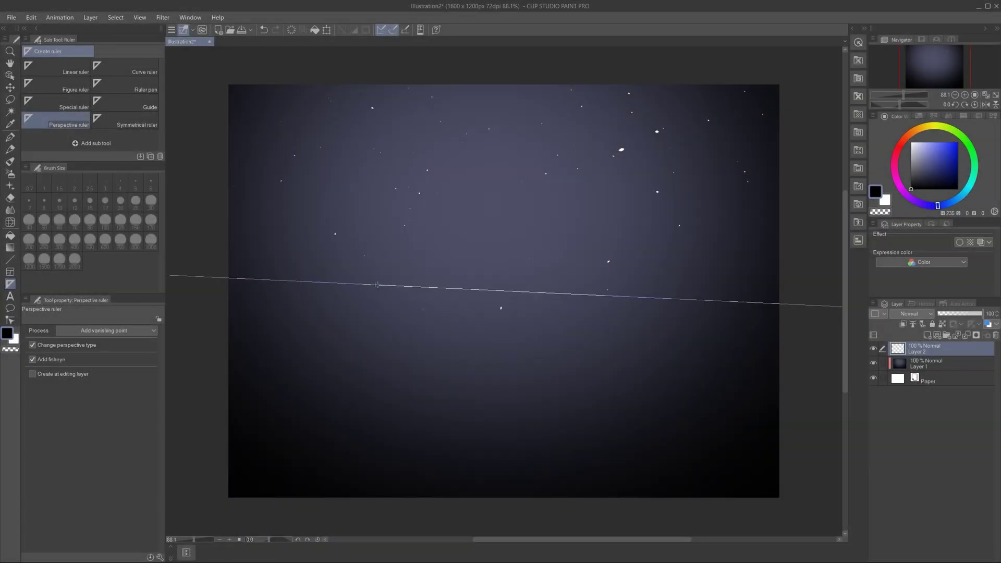
Set up a fisheye perspective ruler with a level horizon and a vertical guide.
drag(390, 285, 701, 281)
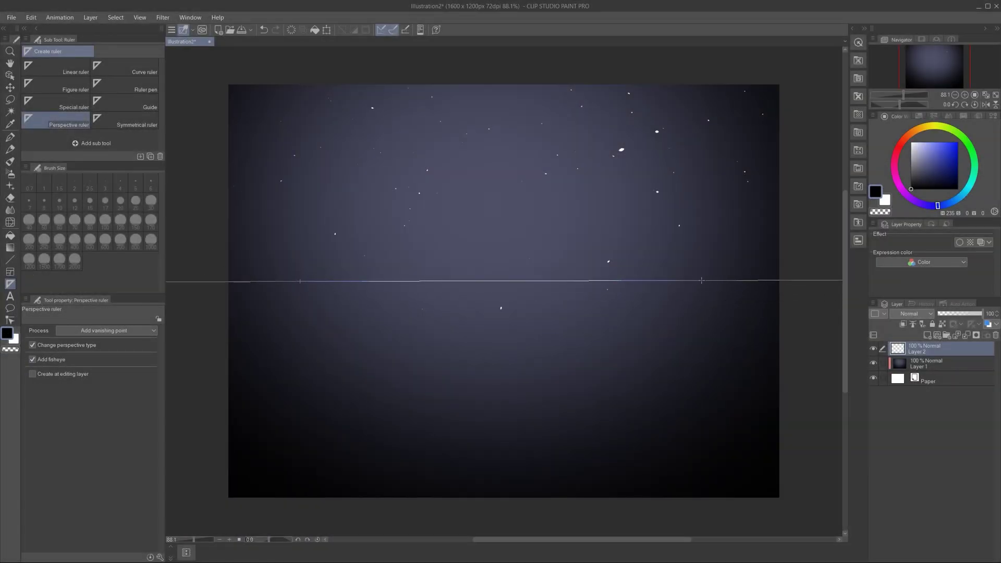
click(690, 183)
drag(494, 215, 493, 334)
Paint seven curved black tree trunks across the night sky along the fisheye guides.
mouse_move(433, 148)
mouse_down()
mouse_move(339, 416)
mouse_move(334, 491)
mouse_up()
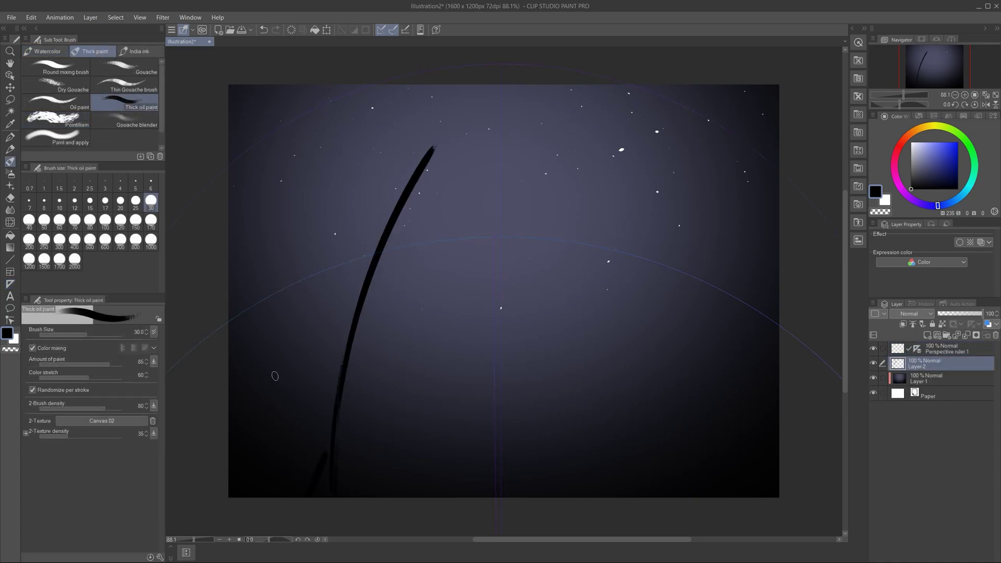
drag(357, 155, 237, 362)
mouse_move(442, 209)
mouse_down()
mouse_move(409, 384)
mouse_move(402, 491)
mouse_up()
mouse_move(561, 190)
mouse_down()
mouse_move(575, 333)
mouse_move(609, 492)
mouse_up()
drag(621, 123, 682, 407)
drag(712, 143, 749, 293)
drag(322, 123, 235, 207)
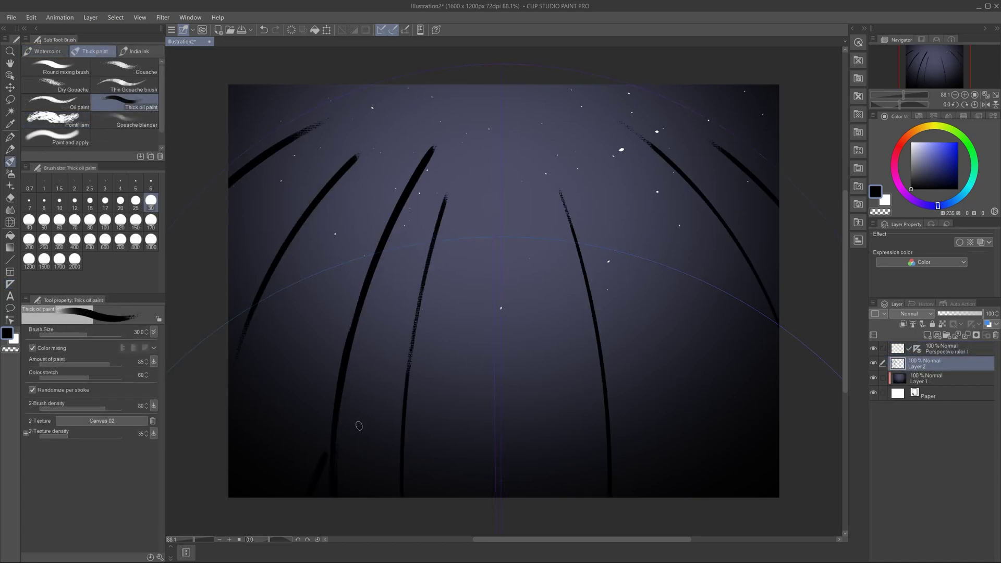
Hide the perspective ruler guides and thicken the tree trunk strokes.
click(873, 349)
mouse_move(390, 230)
mouse_down()
mouse_move(368, 294)
mouse_move(338, 483)
mouse_up()
drag(590, 299, 608, 485)
Paint small branches along the centre-left tree trunks.
drag(415, 327, 403, 493)
drag(433, 234, 436, 273)
drag(428, 247, 409, 295)
mouse_move(423, 271)
mouse_down()
mouse_move(427, 327)
mouse_move(394, 353)
mouse_up()
mouse_move(416, 333)
mouse_down()
mouse_move(424, 398)
mouse_move(416, 438)
mouse_up()
mouse_move(423, 176)
mouse_down()
mouse_move(377, 212)
mouse_move(355, 257)
mouse_up()
drag(385, 252, 364, 371)
mouse_move(342, 331)
mouse_down()
mouse_move(309, 390)
mouse_move(313, 438)
mouse_up()
Add needle branches low on the centre-left trunk and along the upper-left arc.
drag(347, 170, 282, 238)
mouse_move(299, 216)
mouse_down()
mouse_move(245, 272)
mouse_move(233, 329)
mouse_up()
mouse_move(261, 326)
mouse_down()
mouse_move(252, 399)
mouse_move(232, 409)
mouse_up()
mouse_move(312, 128)
mouse_down()
mouse_move(290, 157)
mouse_move(253, 159)
mouse_up()
mouse_move(290, 147)
mouse_down()
mouse_move(252, 201)
mouse_move(224, 202)
mouse_up()
Paint branches down the right trunks and hang needles along the upper-right arc.
drag(567, 227, 583, 284)
mouse_move(578, 255)
mouse_down()
mouse_move(604, 328)
mouse_move(570, 441)
mouse_up()
drag(605, 360, 633, 460)
mouse_move(603, 417)
mouse_down()
mouse_move(600, 485)
mouse_move(625, 488)
mouse_up()
drag(658, 155, 739, 299)
drag(749, 247, 778, 281)
drag(693, 189, 705, 247)
mouse_move(734, 229)
mouse_down()
mouse_move(761, 341)
mouse_move(777, 273)
mouse_up()
drag(733, 162, 778, 229)
drag(751, 171, 779, 199)
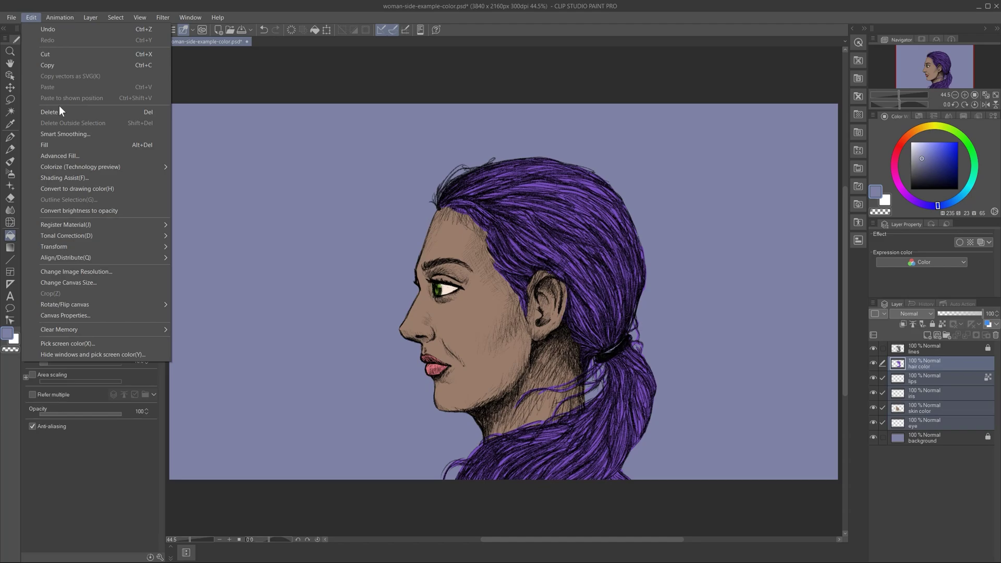
Apply a quick Shading Assist with the light moved up-left, then select hair color through eye layers.
click(61, 108)
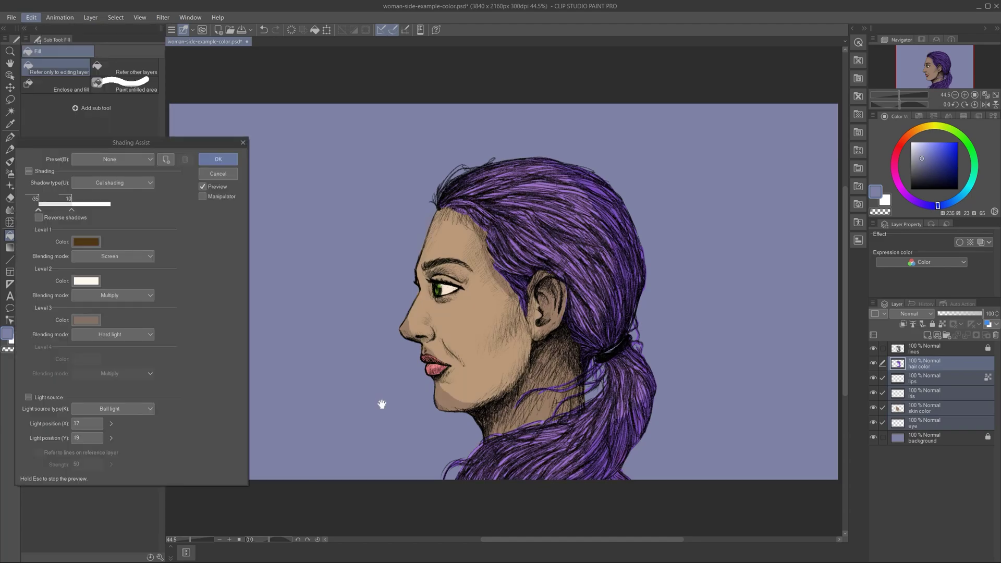
mouse_move(287, 172)
mouse_down()
mouse_move(331, 156)
mouse_move(297, 190)
mouse_move(253, 142)
mouse_move(737, 174)
mouse_move(811, 156)
mouse_move(270, 153)
mouse_up()
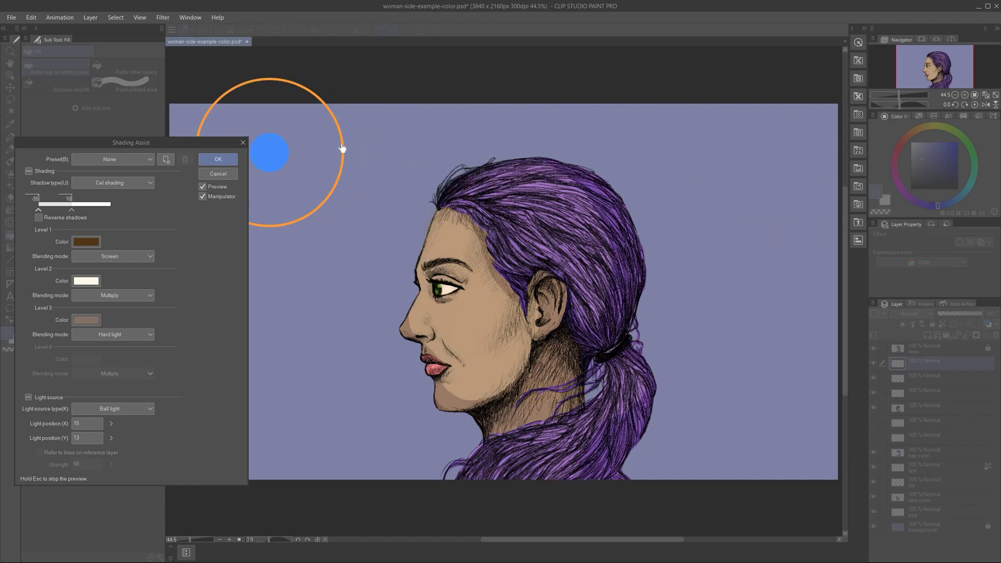
key(Return)
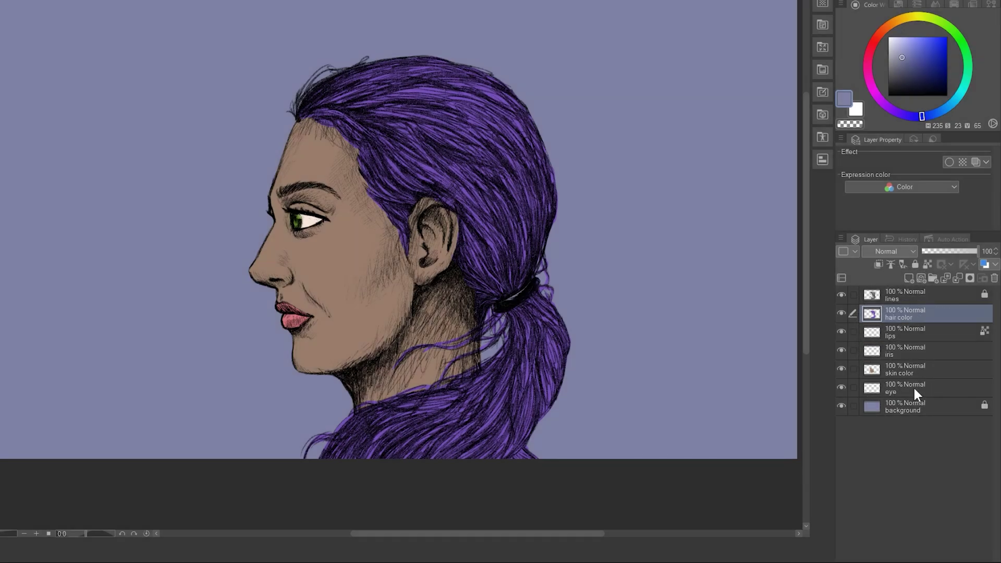
shift+click(914, 388)
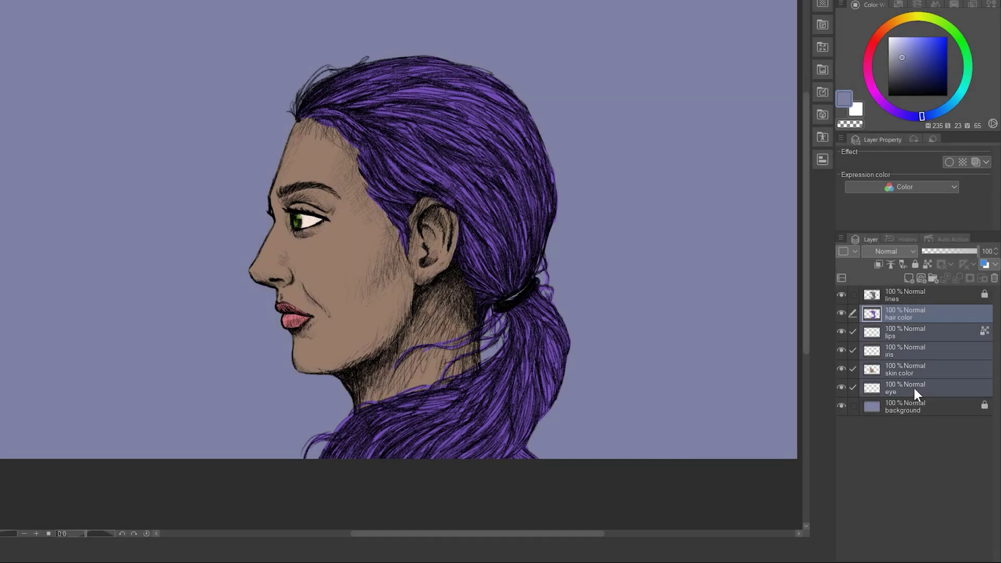
Open Edit > Shading Assist and toggle Shadow type between Smooth and Cel shading, ending on Cel.
click(37, 23)
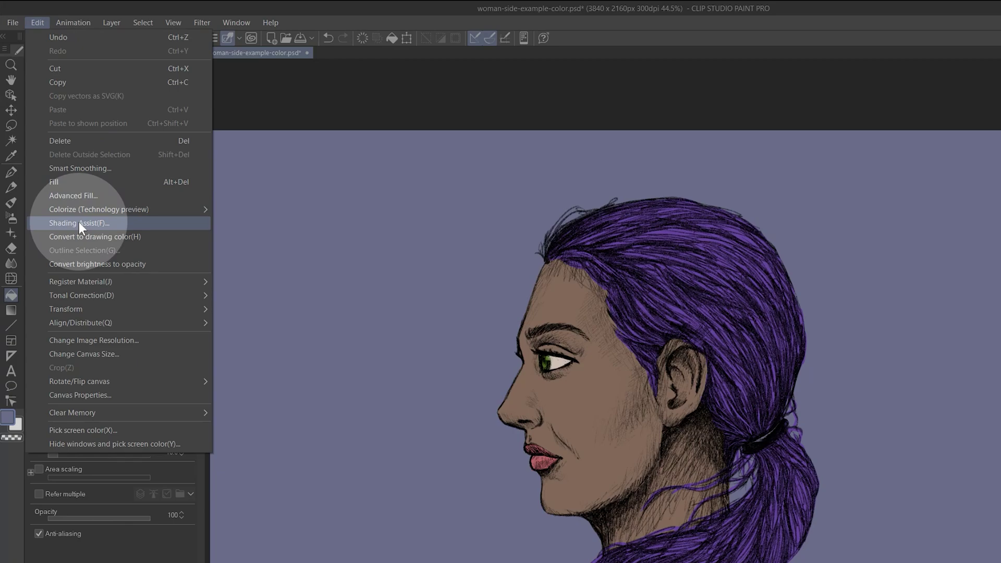
click(79, 223)
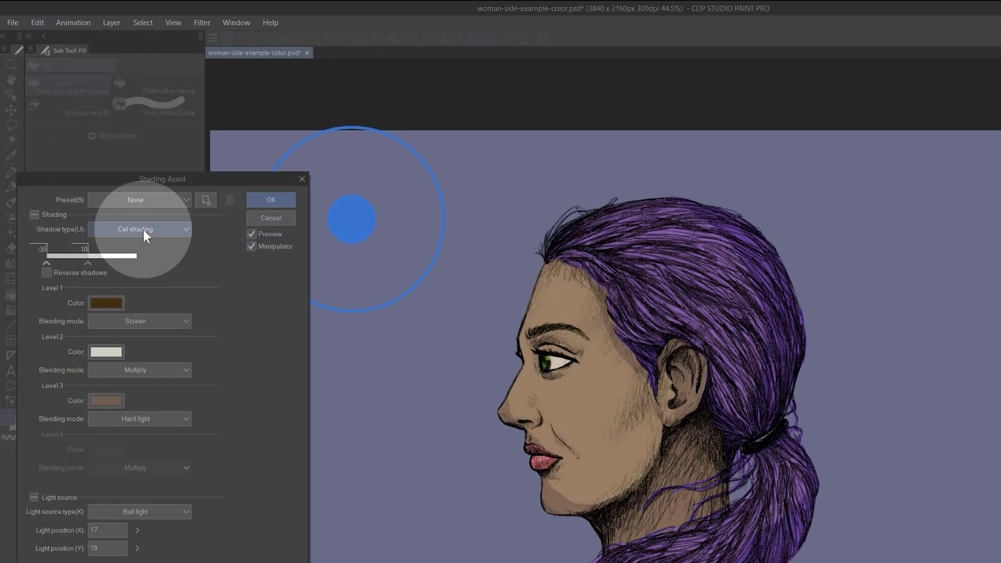
click(143, 229)
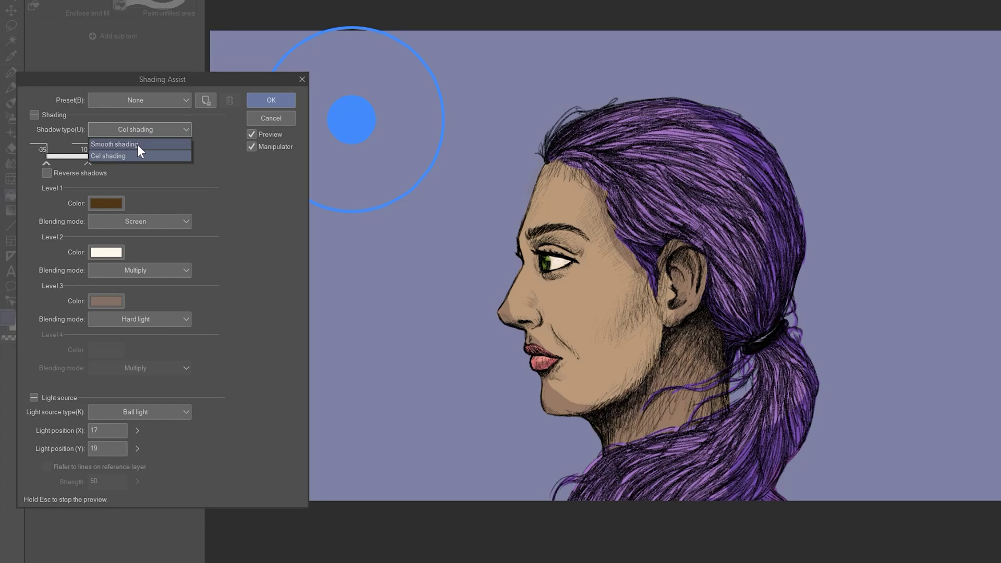
click(138, 144)
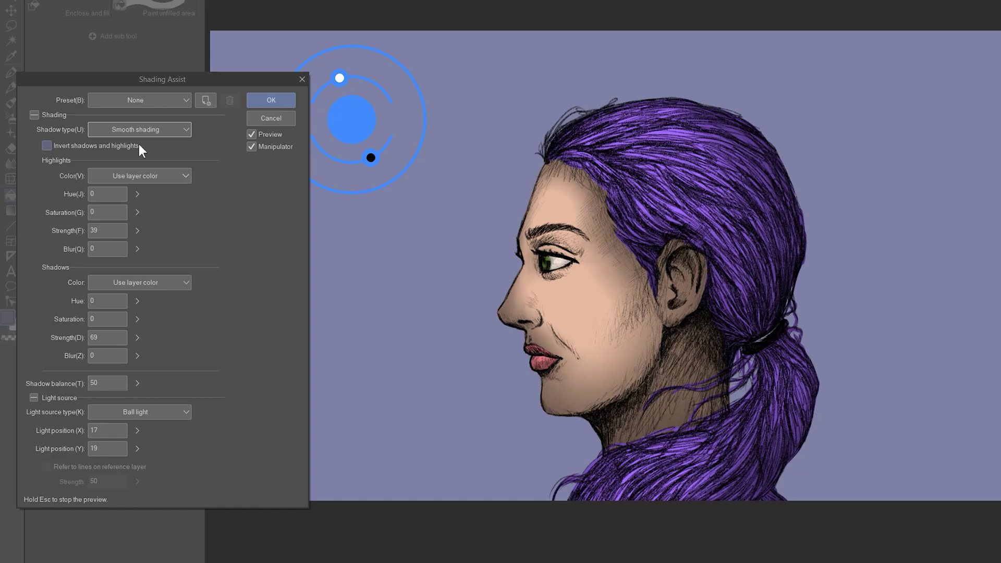
click(142, 133)
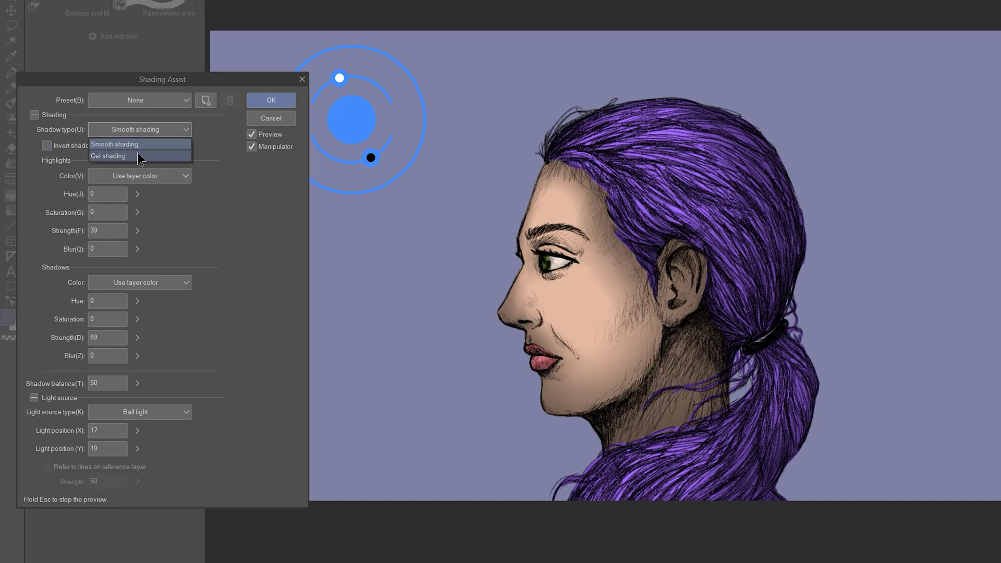
click(136, 152)
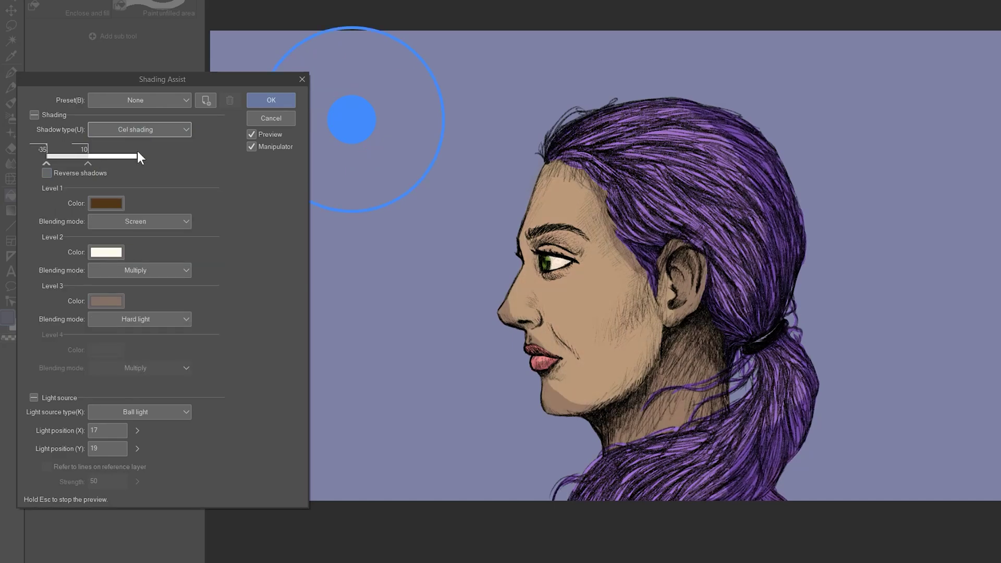
click(138, 130)
click(139, 145)
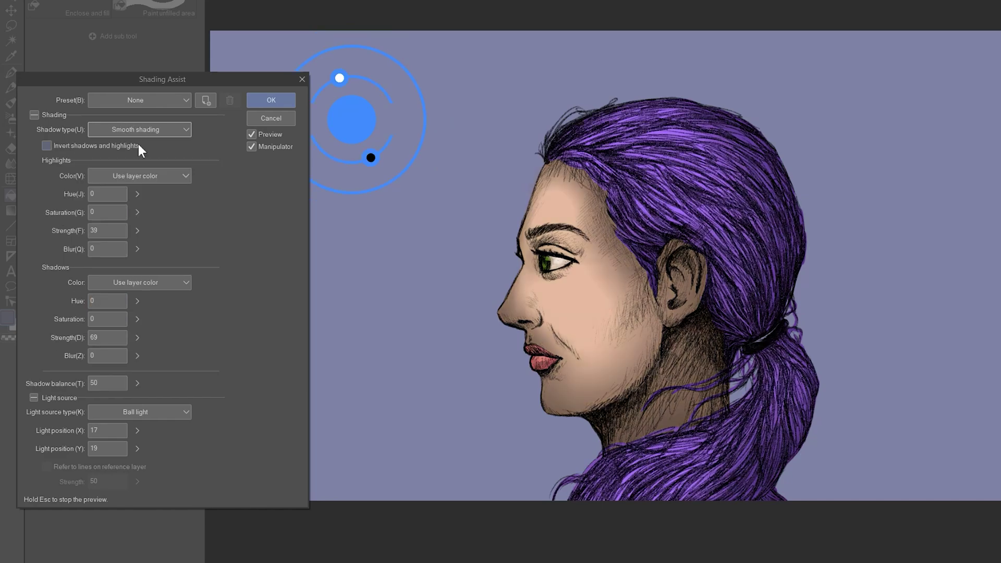
click(141, 132)
click(136, 152)
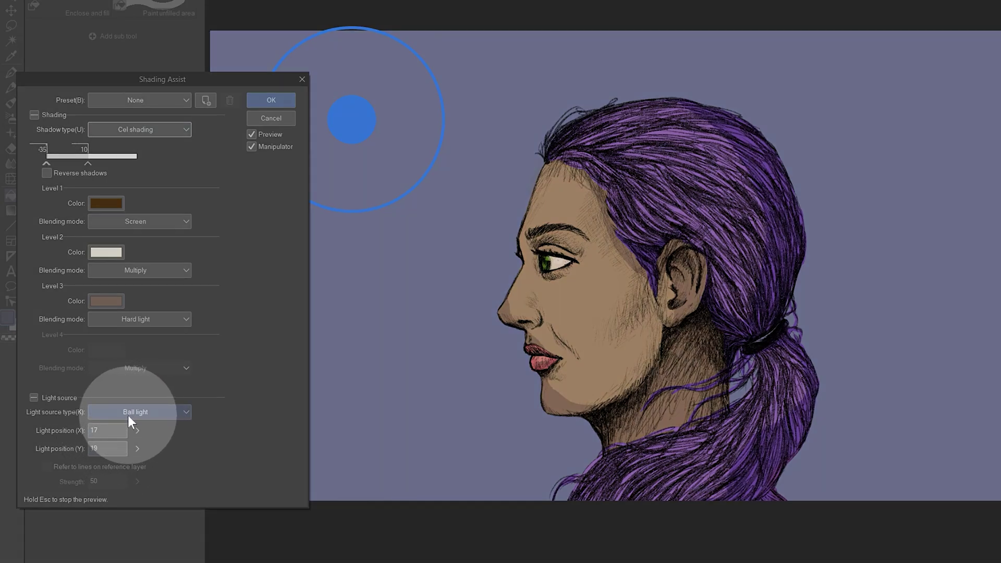
Try a rotated Directional light, then place the Ball light upper-left of the face at X 21, Y 38.
click(130, 414)
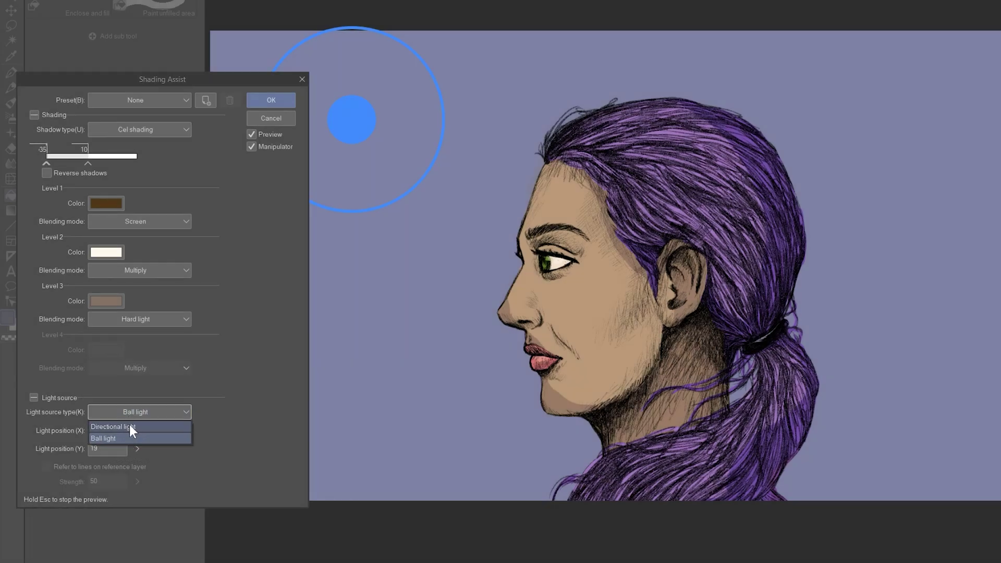
click(129, 426)
mouse_move(374, 139)
mouse_down()
mouse_move(382, 118)
mouse_move(351, 152)
mouse_move(375, 134)
mouse_up()
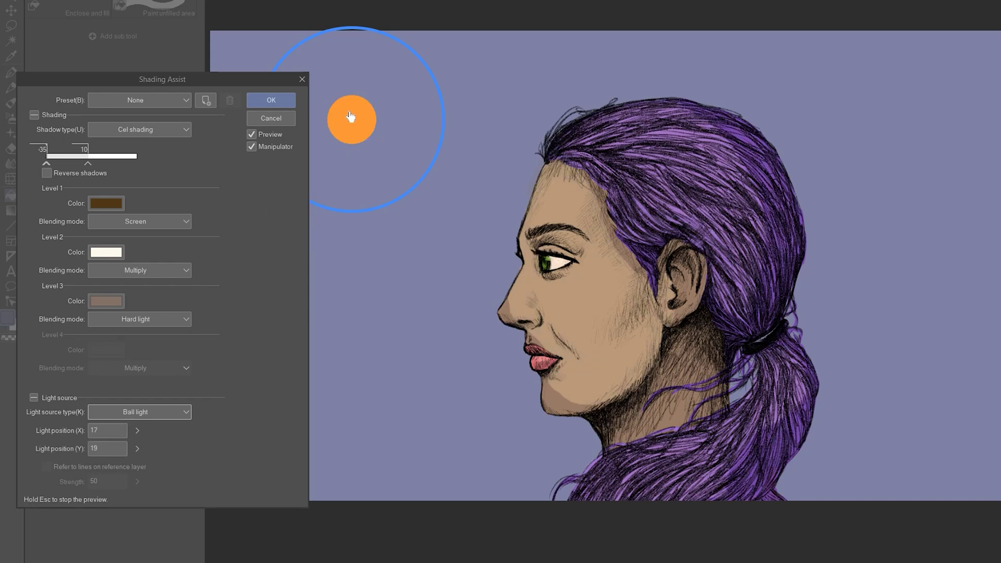
mouse_move(351, 117)
mouse_down()
mouse_move(416, 131)
mouse_move(358, 152)
mouse_move(790, 85)
mouse_move(959, 128)
mouse_move(916, 120)
mouse_move(521, 157)
mouse_move(483, 208)
mouse_move(502, 209)
mouse_move(462, 223)
mouse_move(507, 177)
mouse_up()
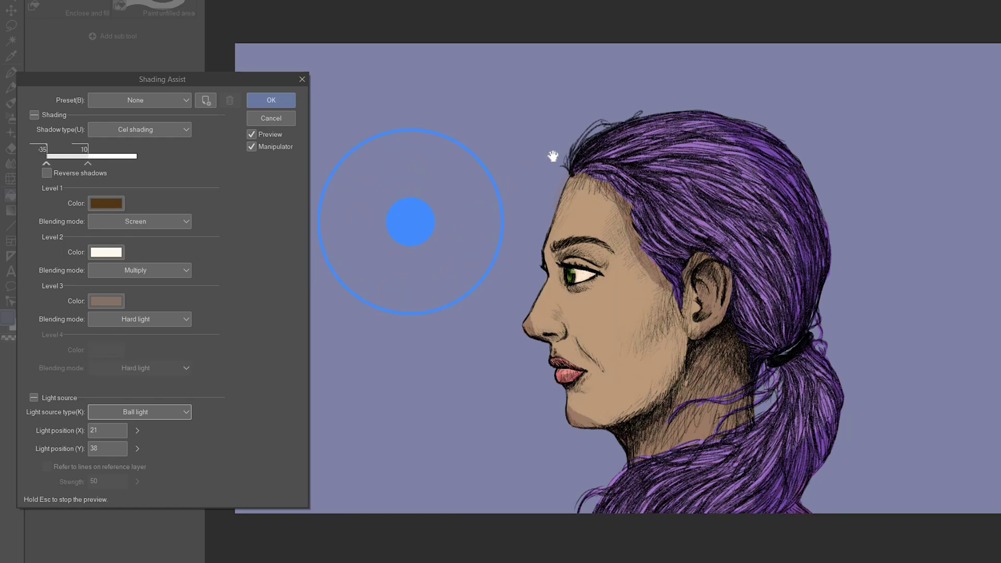
Try the Morning, Standard, Faint backlight, Backlight and None presets, settling on Standard.
click(136, 100)
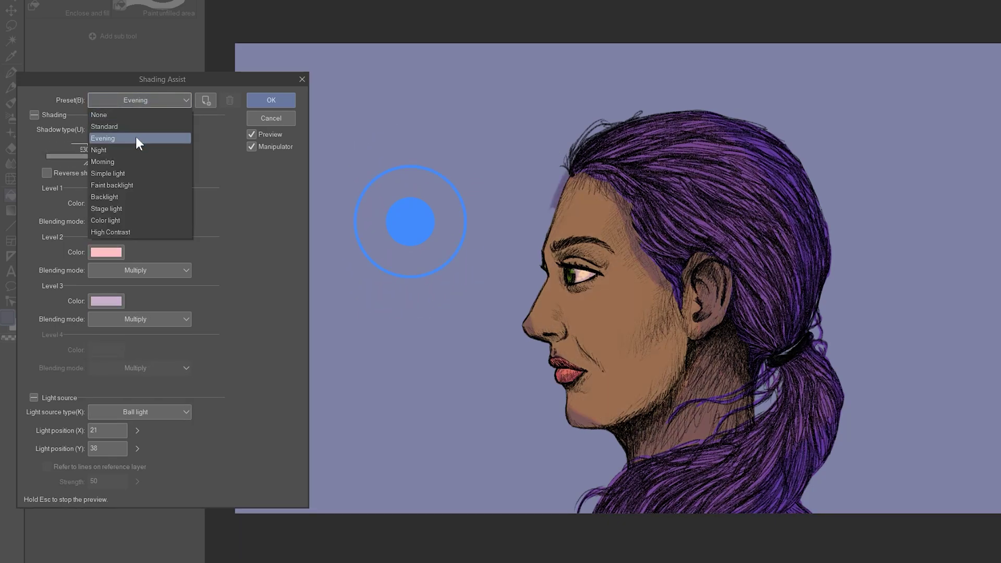
click(135, 142)
click(152, 101)
click(140, 126)
click(136, 100)
click(127, 186)
click(157, 101)
click(124, 199)
click(145, 102)
click(147, 116)
click(149, 103)
click(145, 128)
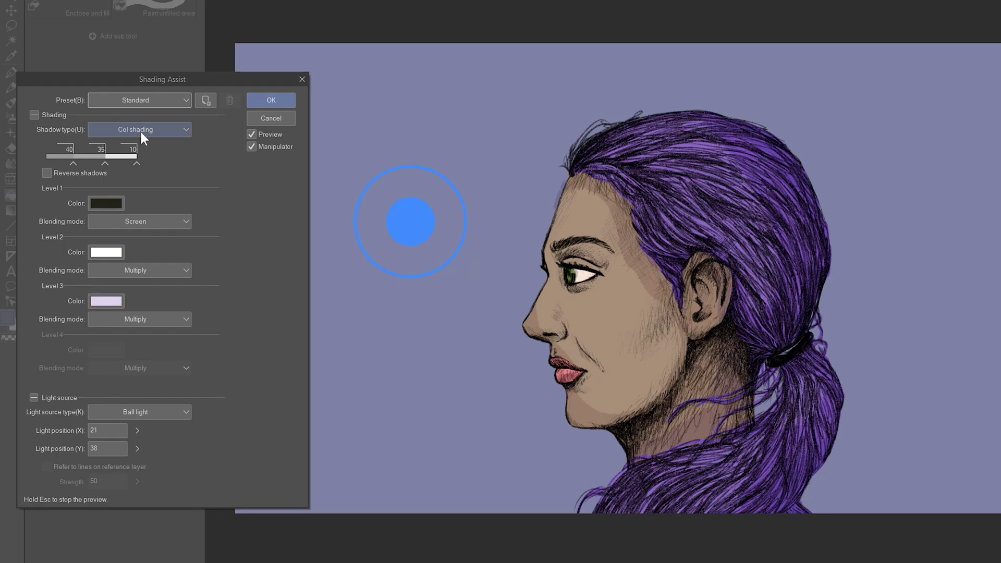
Darken the Level 1 shadow colour and fine-tune the shading level thresholds.
click(111, 202)
click(109, 205)
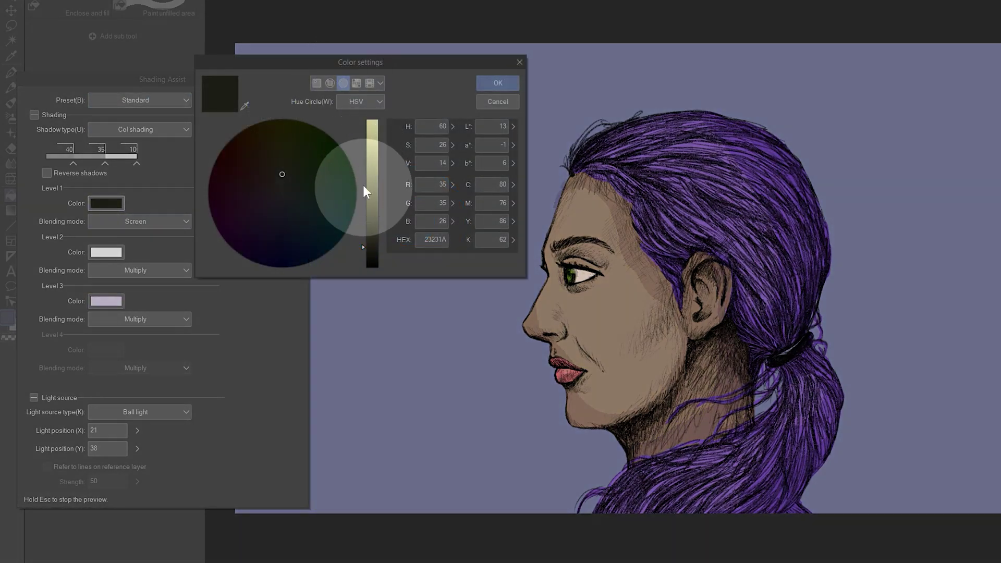
drag(364, 247, 364, 252)
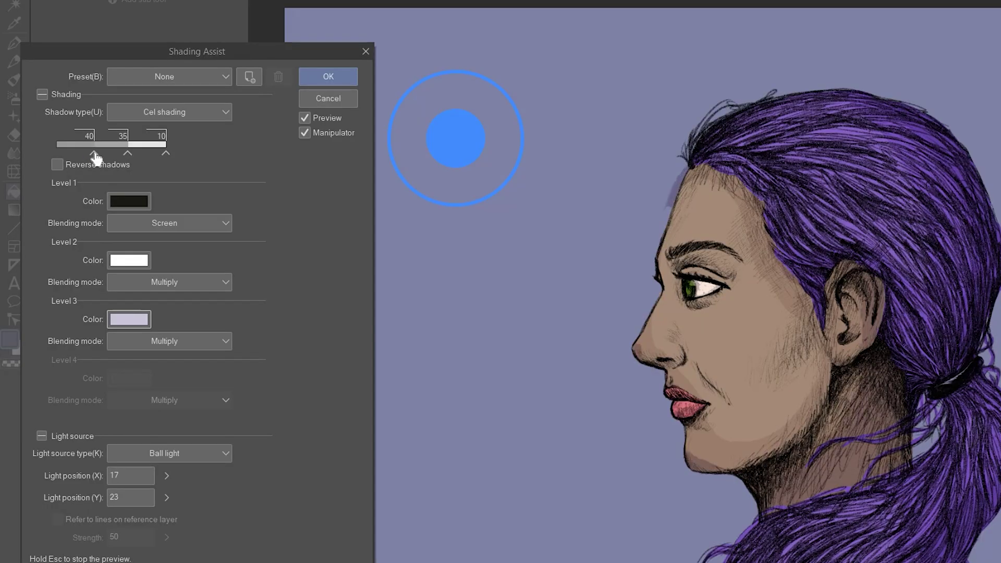
drag(95, 154, 172, 151)
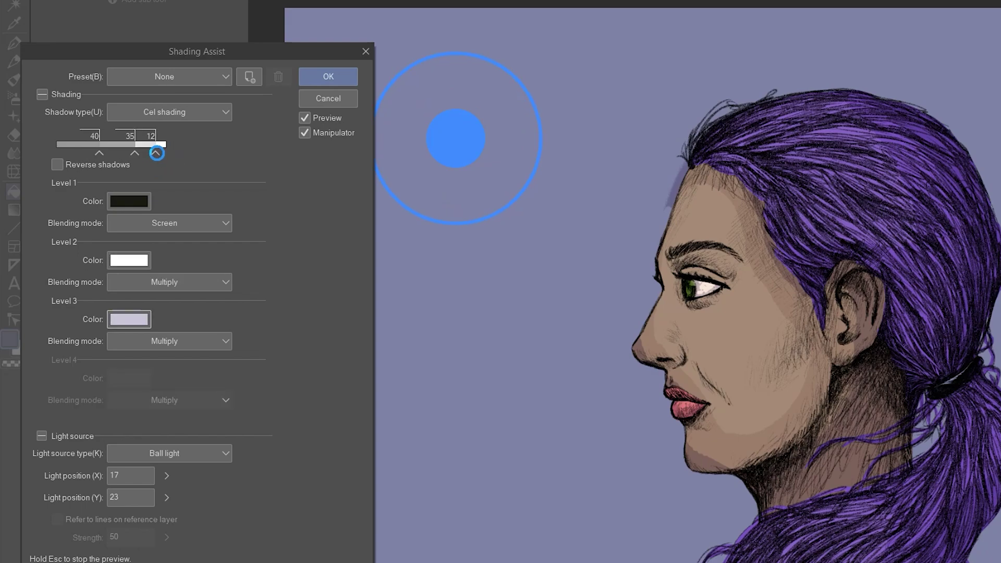
click(156, 153)
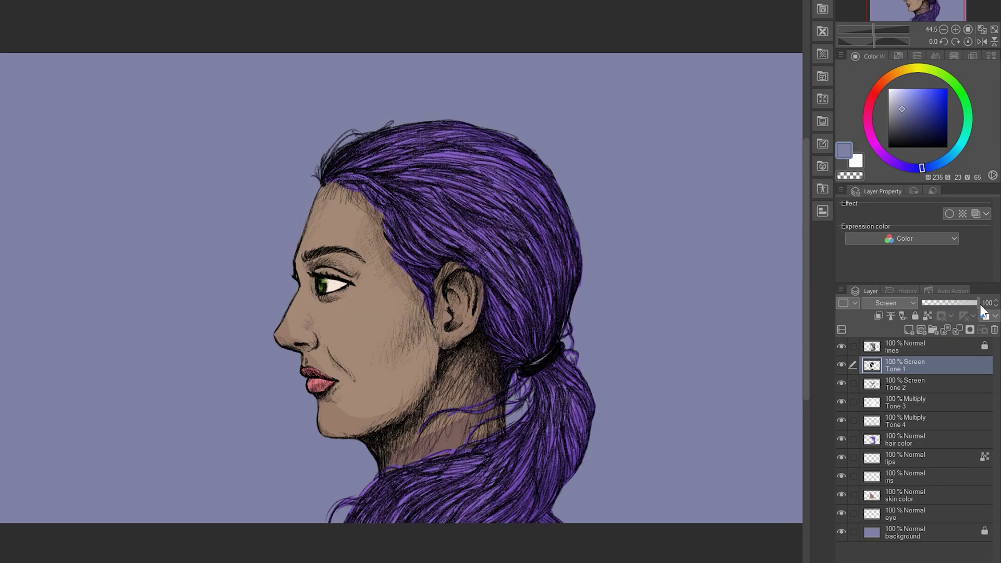
Set Tone 1 to Glow dodge, briefly trying Color dodge before returning to Glow dodge.
click(897, 304)
click(892, 79)
click(899, 303)
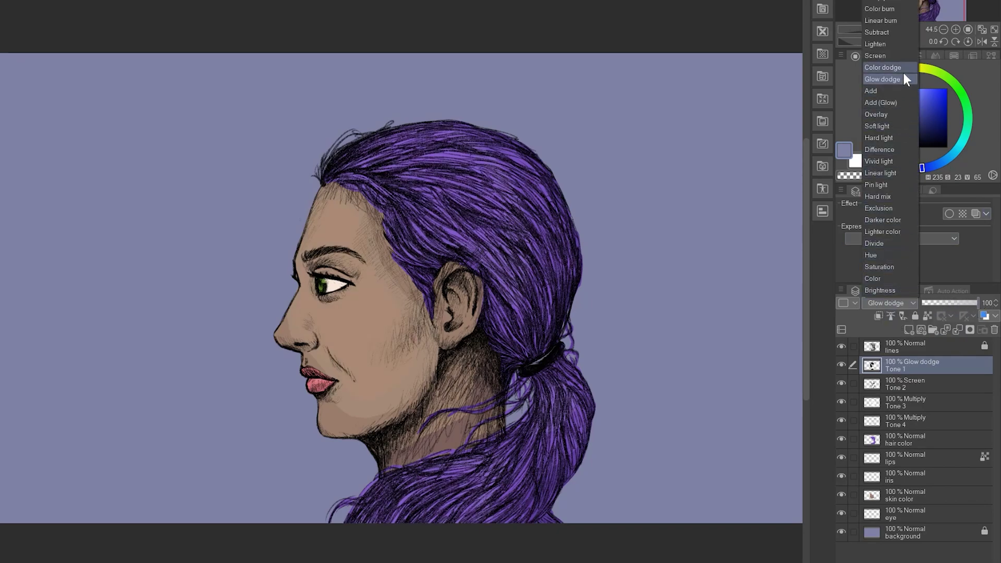
click(903, 71)
click(890, 303)
click(890, 79)
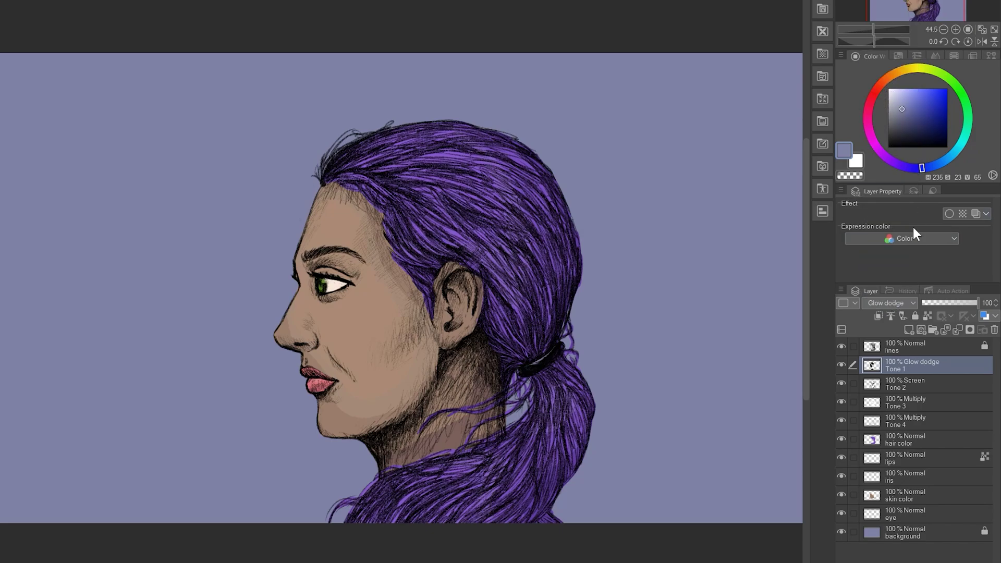
Select Tone 2 and set its blending mode to Glow dodge as well.
click(913, 387)
click(898, 304)
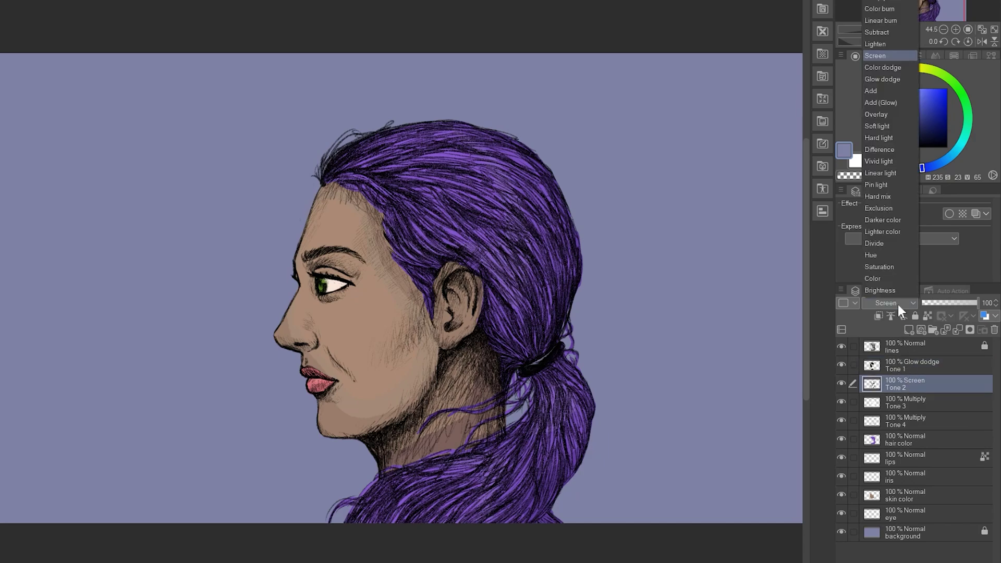
click(890, 80)
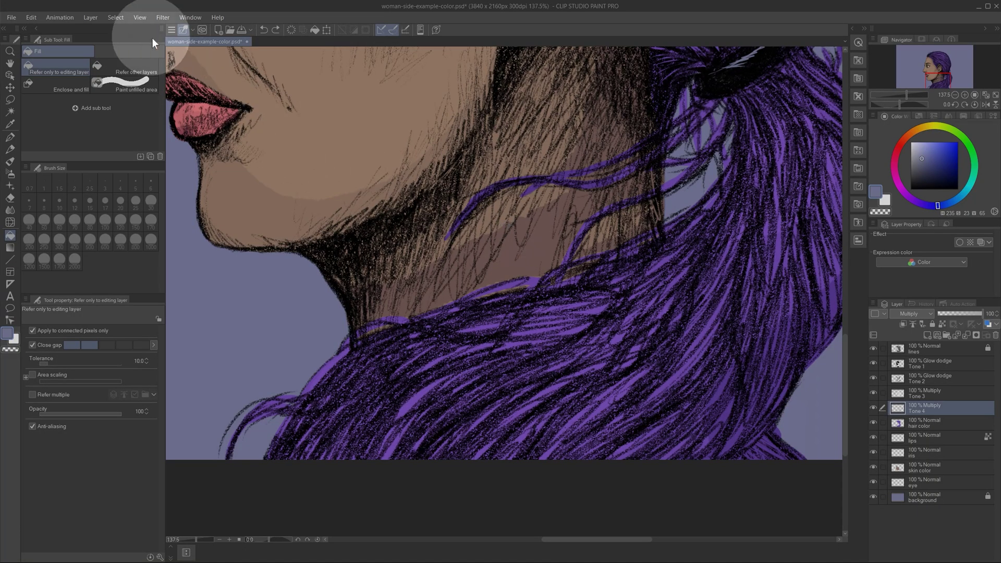
Compare the shading by toggling Tone 2 and Tone 4 visibility off and back on.
click(140, 18)
mouse_move(177, 30)
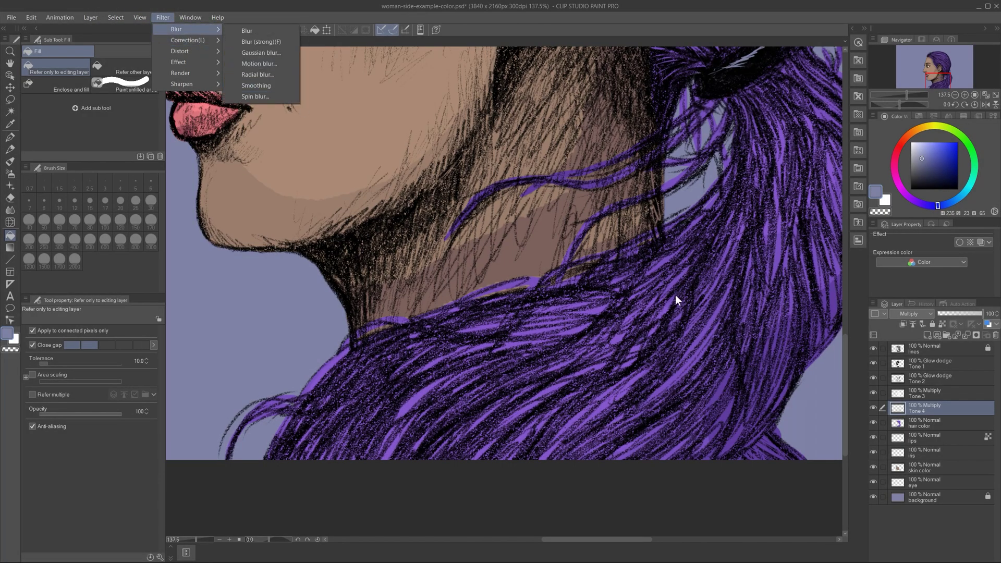
click(873, 376)
click(873, 378)
click(874, 378)
click(875, 407)
click(875, 407)
Apply Filter > Blur > Gaussian blur at strength 6.00 to Tone 4.
click(162, 17)
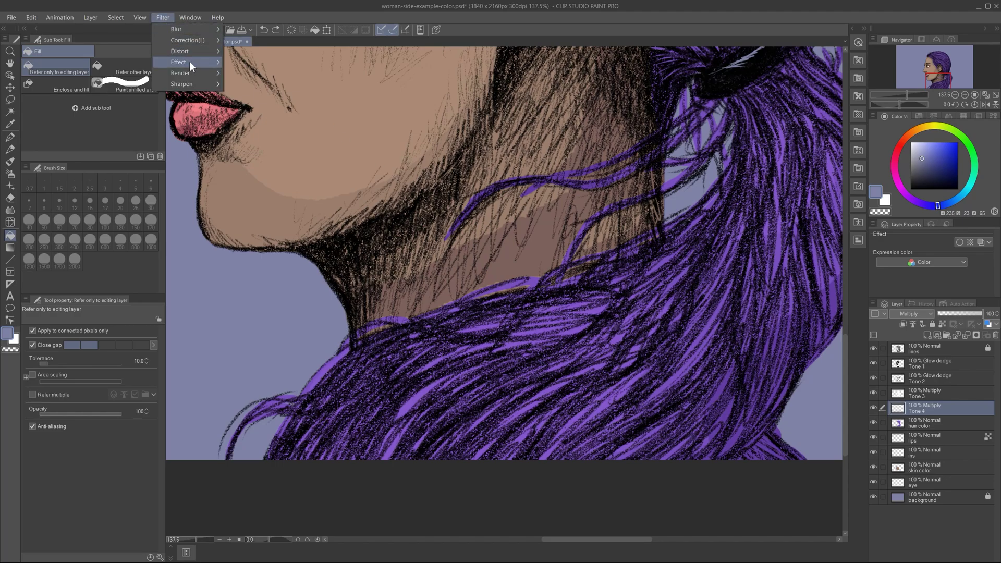
mouse_move(190, 32)
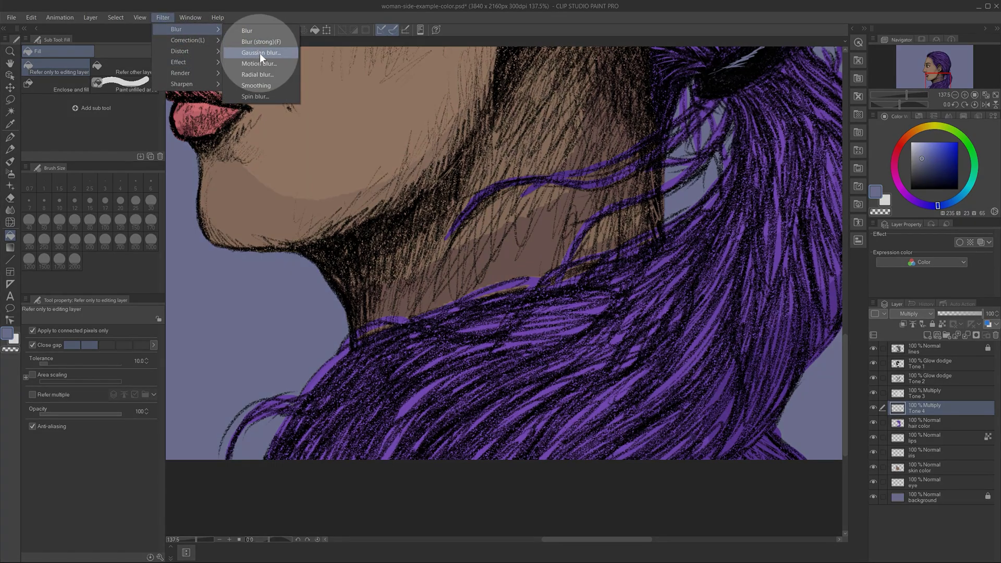
click(259, 54)
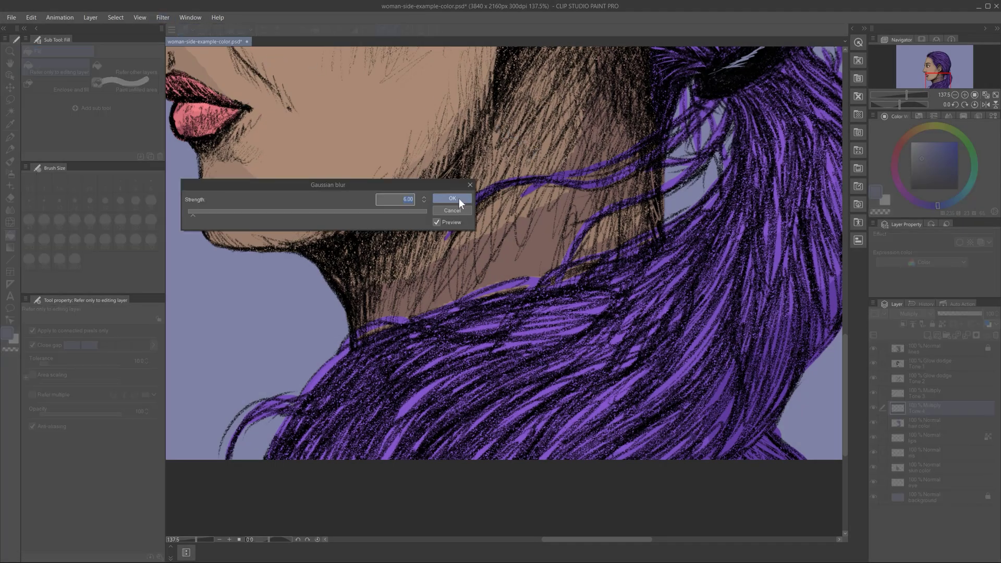
click(452, 199)
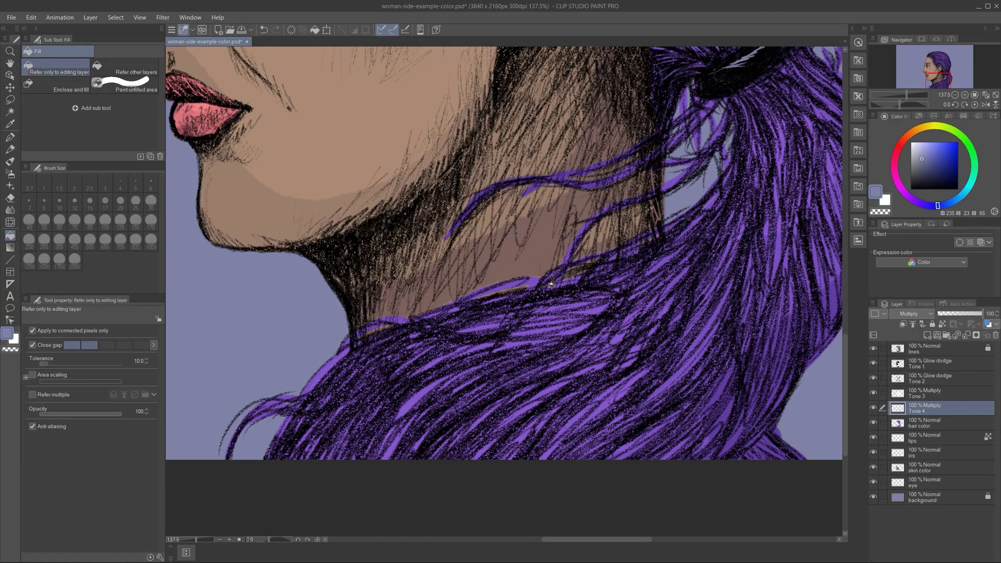
drag(551, 285, 569, 433)
scroll(569, 433, down, 8)
Select Tone 1 and Tone 2 together and merge them with Ctrl+E.
click(930, 364)
click(874, 363)
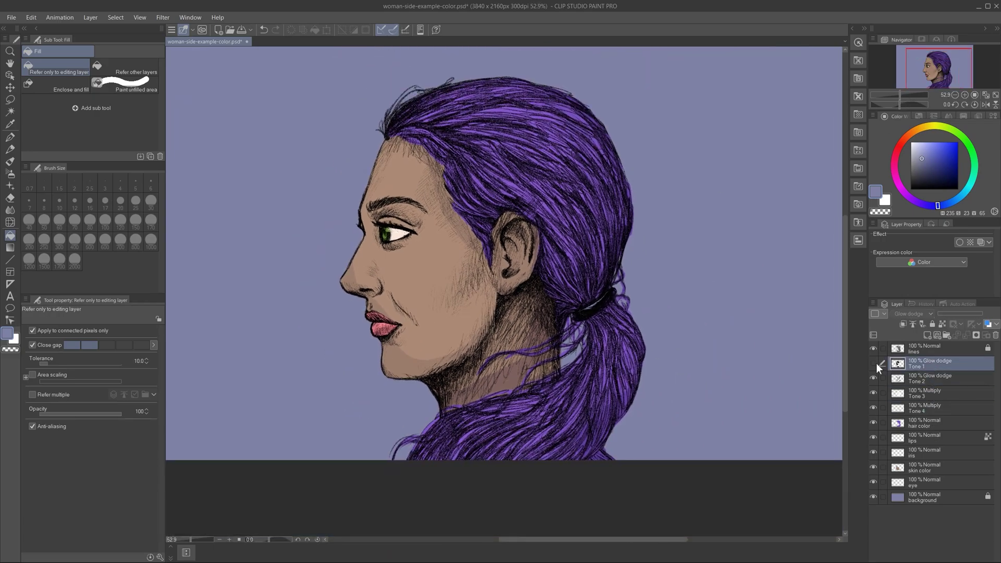
click(875, 363)
ctrl+click(931, 379)
key(ctrl+e)
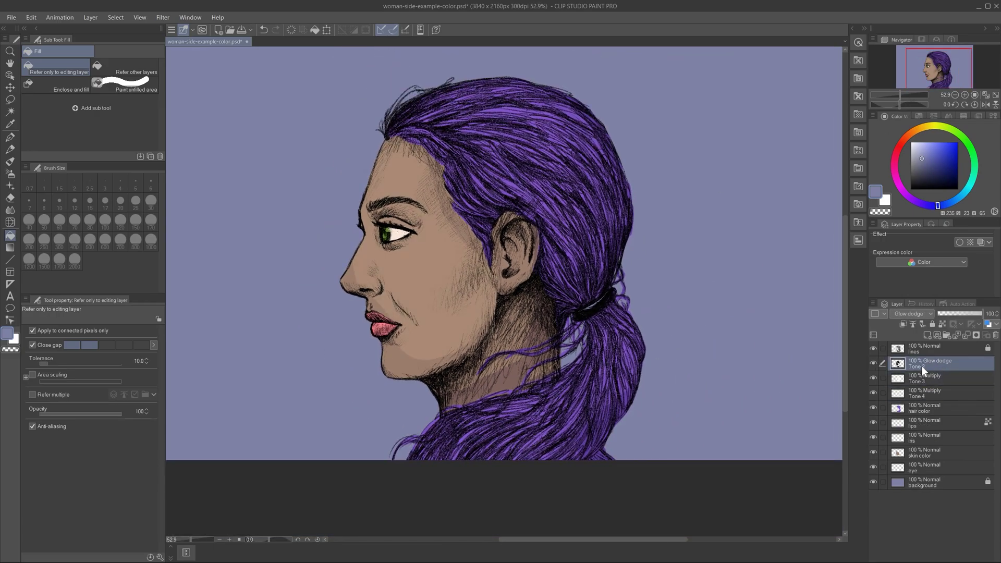
Merge Tone 1 into Tone 2, select Tone 4, and switch Shading Assist to Smooth shading.
click(10, 222)
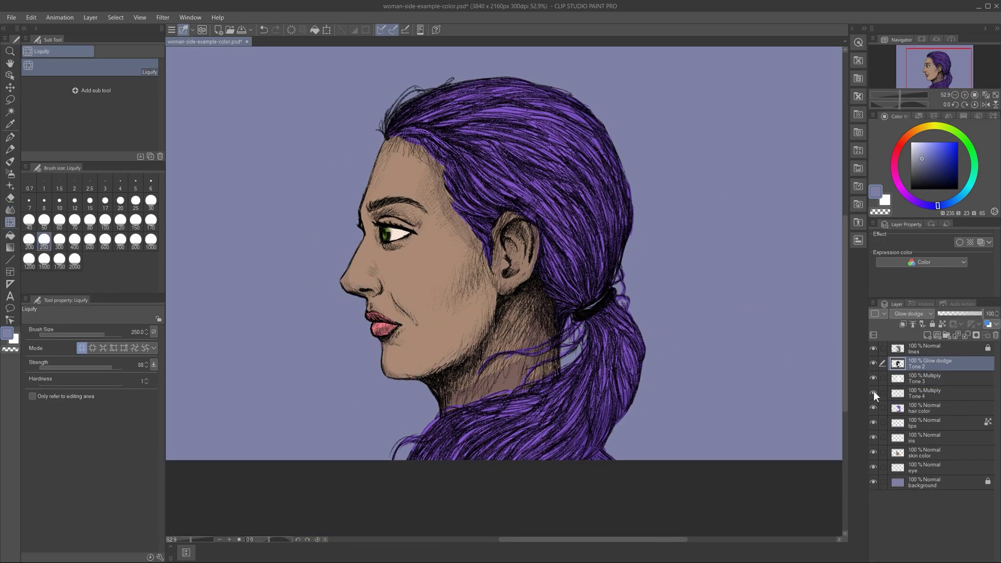
click(917, 395)
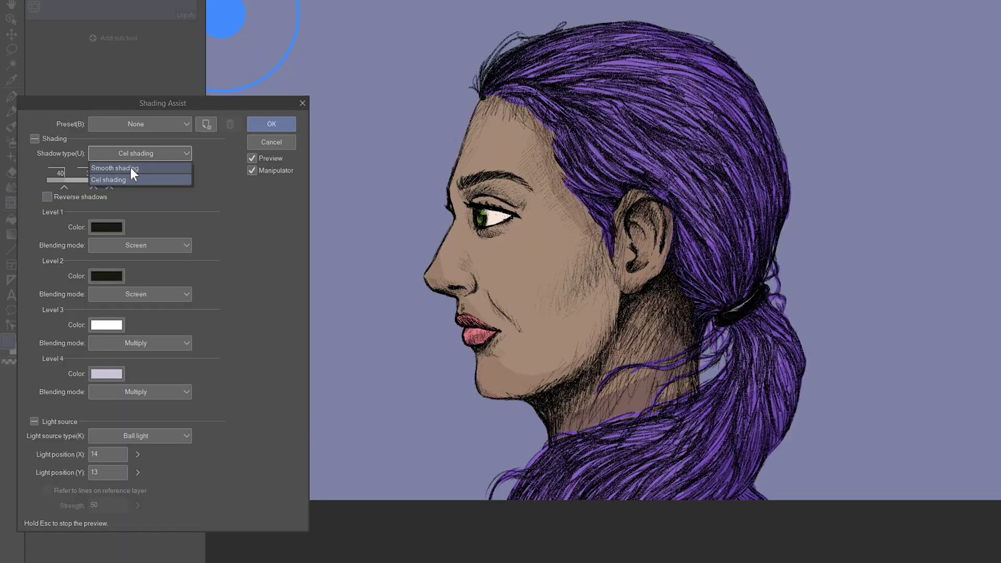
click(103, 193)
Place the light beside the face, weaken highlights, strengthen shadows, and apply the shading.
drag(224, 21, 393, 120)
drag(391, 73, 371, 80)
drag(390, 157, 404, 152)
mouse_move(391, 116)
mouse_down()
mouse_move(360, 73)
mouse_move(319, 47)
mouse_move(271, 37)
mouse_up()
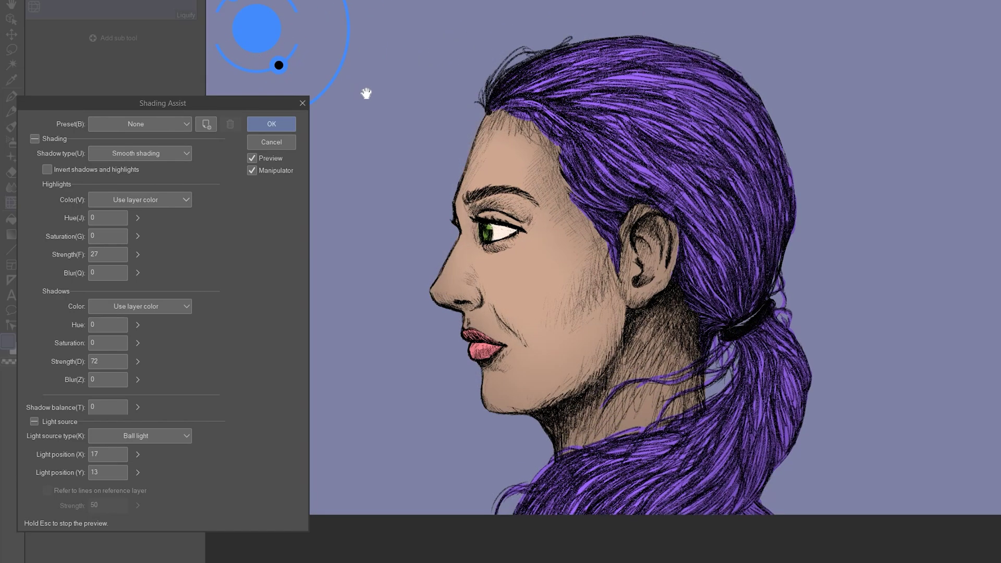
mouse_move(340, 75)
mouse_down()
mouse_move(308, 56)
mouse_move(318, 63)
mouse_up()
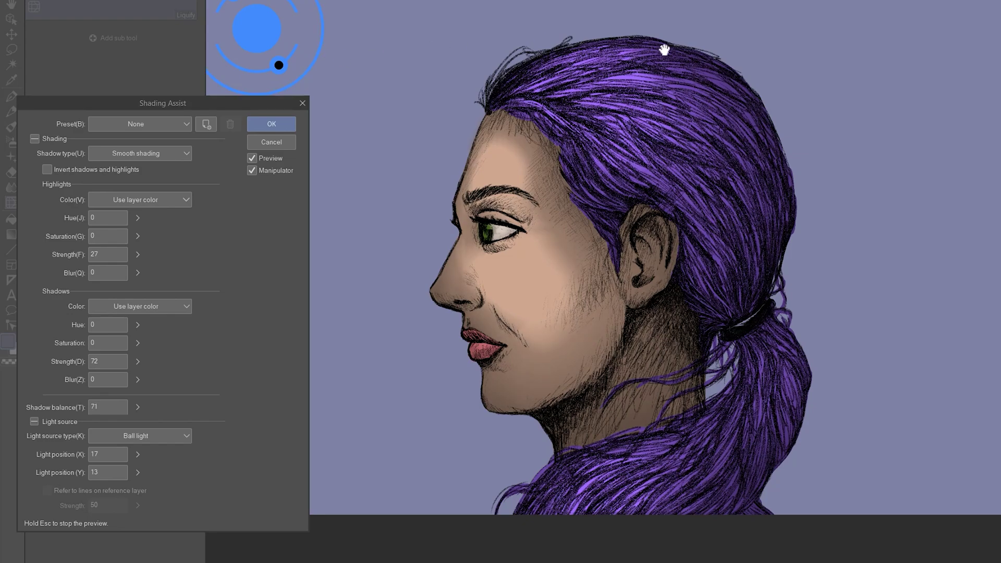
click(274, 127)
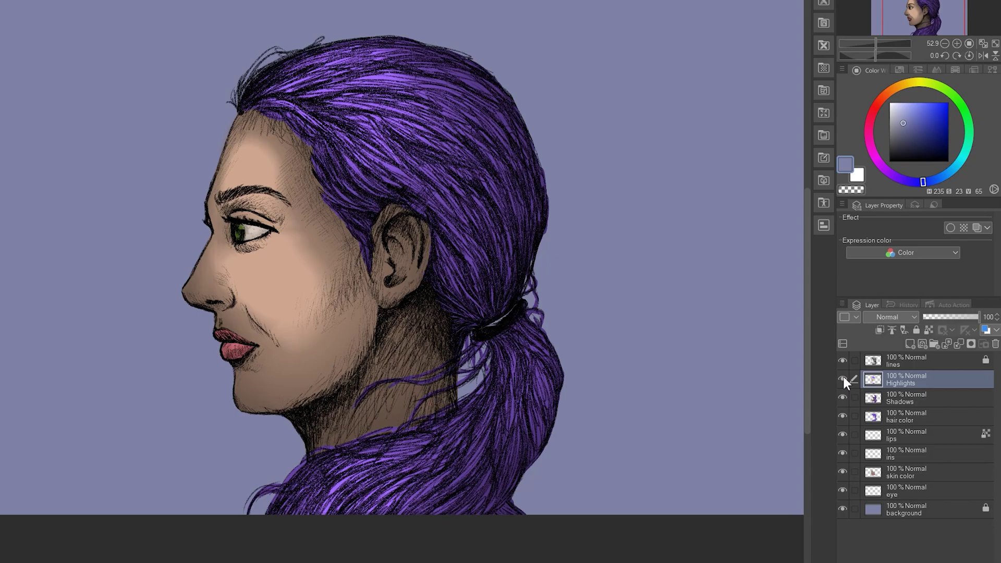
alt+click(843, 377)
alt+click(843, 378)
alt+click(843, 397)
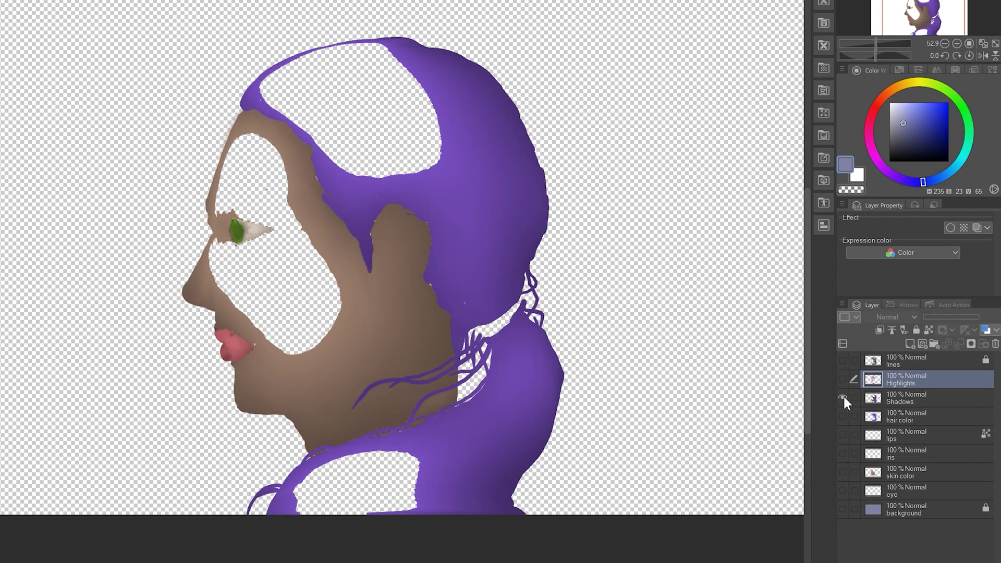
alt+click(843, 395)
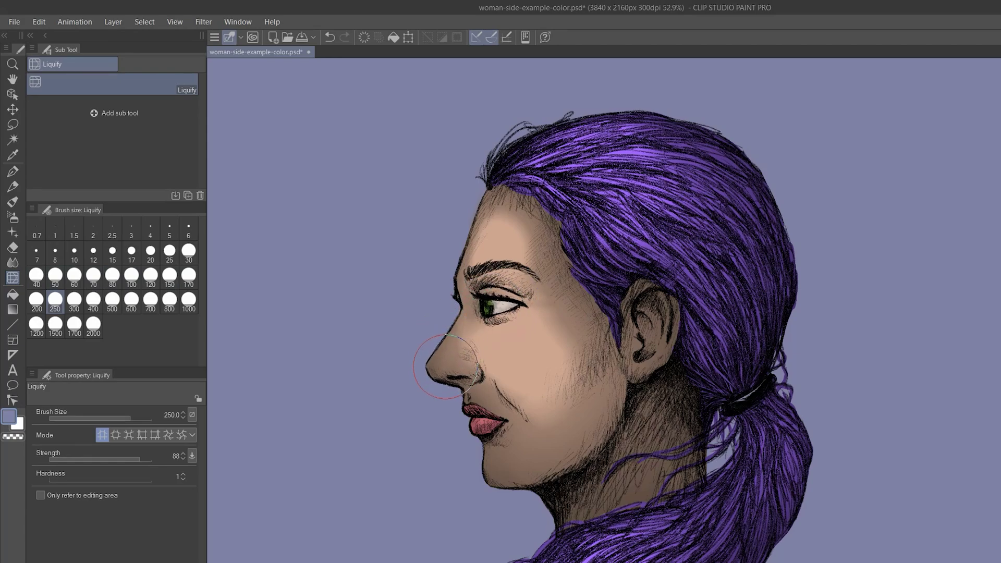
Liquify the face: sharpen the nose tip, narrow the eye and pull the ear into a point.
mouse_move(462, 361)
mouse_down()
mouse_move(418, 358)
mouse_move(446, 368)
mouse_move(449, 344)
mouse_move(456, 354)
mouse_up()
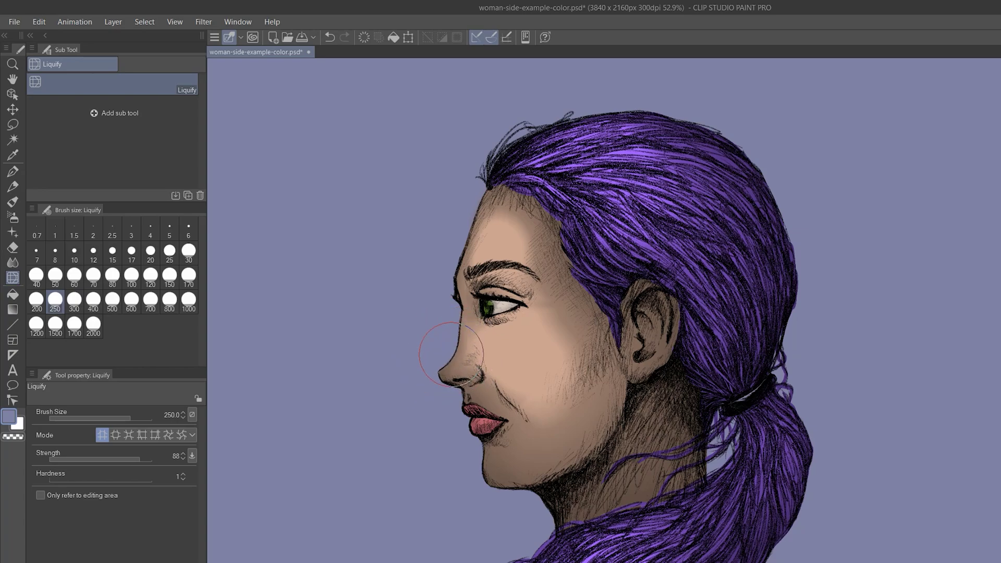
drag(457, 369, 460, 360)
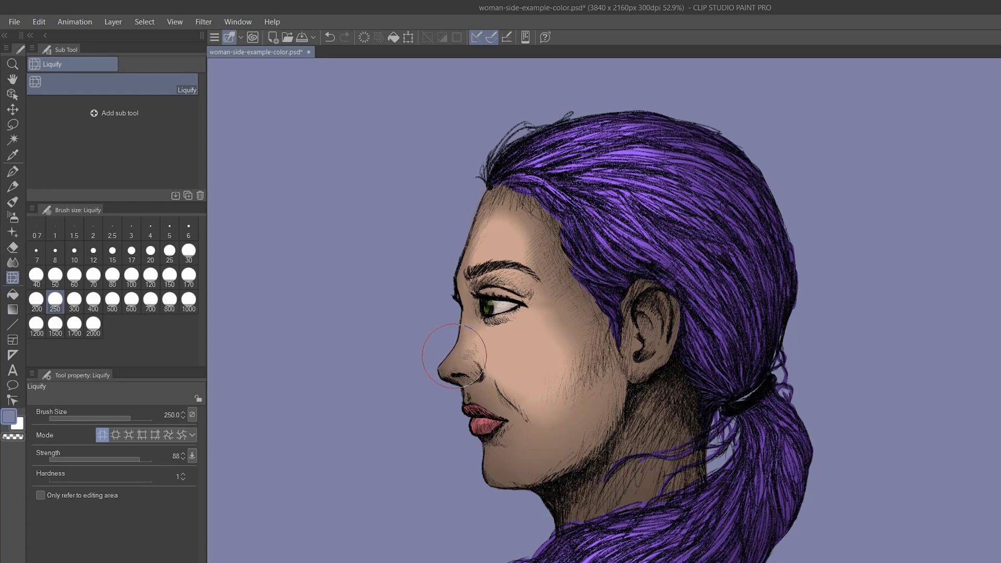
mouse_move(510, 285)
mouse_down()
mouse_move(510, 300)
mouse_move(488, 298)
mouse_move(500, 318)
mouse_move(512, 313)
mouse_up()
drag(649, 294, 678, 263)
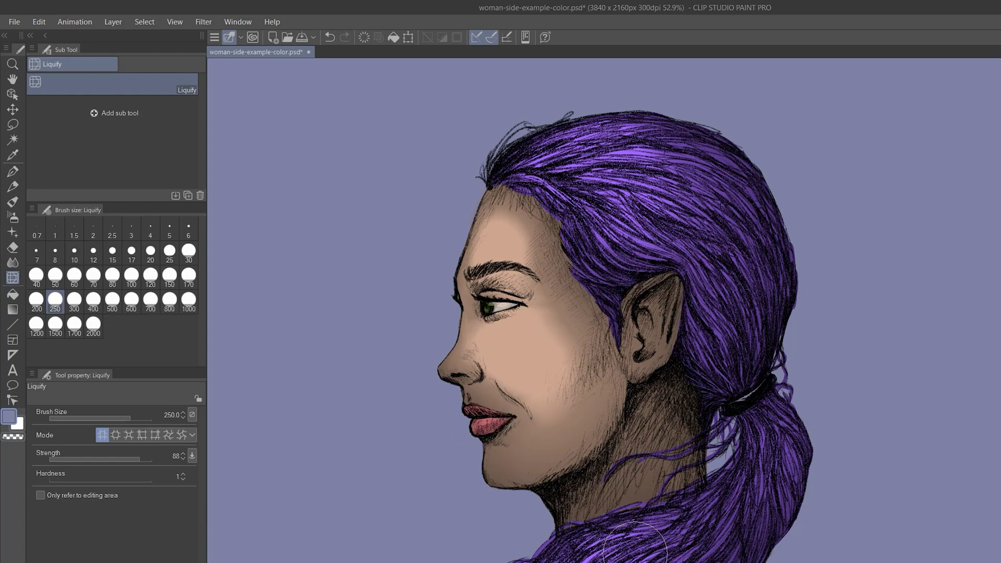
Raise Liquify strength to 100 and hardness to 38, then make the hair and ponytail wavy.
drag(139, 460, 161, 460)
click(87, 480)
drag(589, 151, 623, 185)
drag(673, 162, 730, 209)
drag(730, 209, 756, 261)
drag(777, 521, 754, 462)
Switch the Liquify mode, set brush size 1000 and reshape the face with one large stroke.
click(116, 435)
click(188, 299)
drag(503, 224, 782, 272)
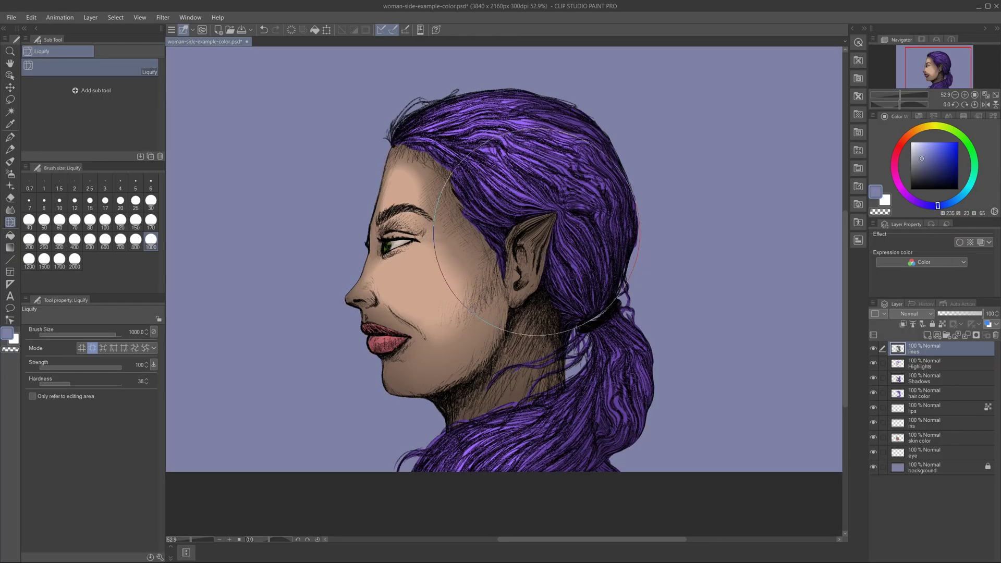
scroll(512, 298, up, 10)
drag(607, 219, 445, 410)
scroll(445, 410, up, 3)
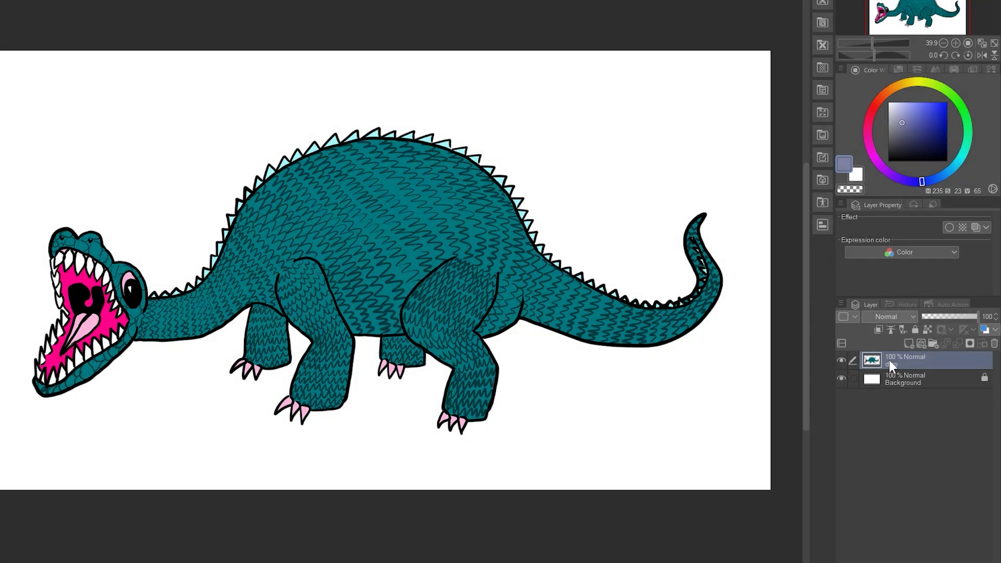
Duplicate the dino layer as 'dino Copy' and hide the original dino layer.
right_click(892, 361)
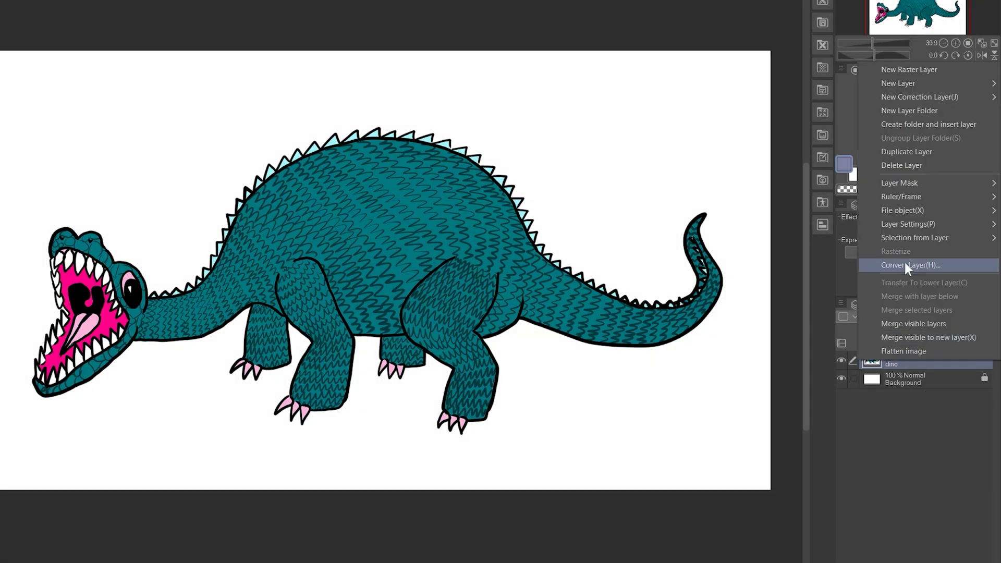
click(915, 152)
click(843, 378)
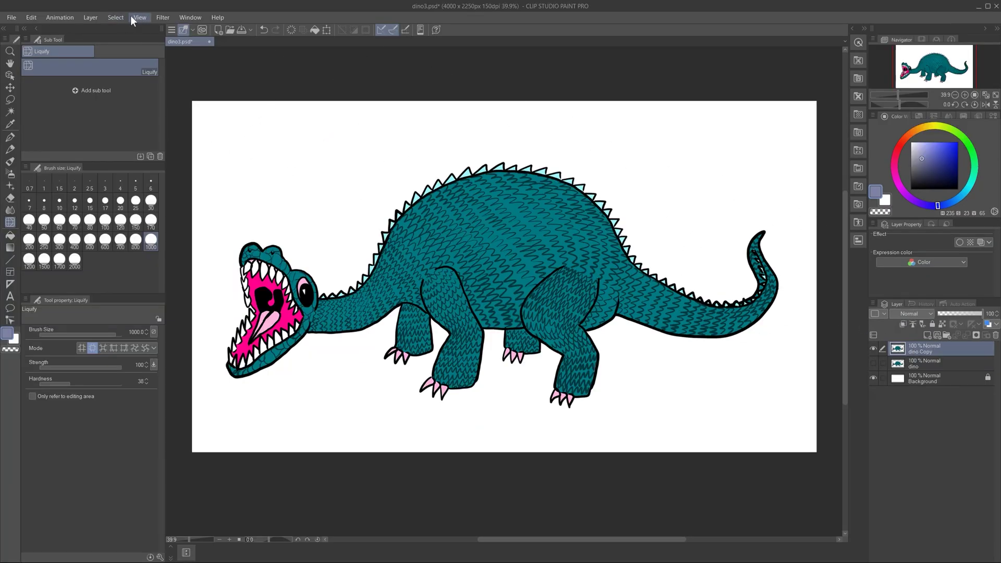
Open Filter > Blur > Spin blur and set the direction to Rotate right.
click(162, 17)
mouse_move(191, 29)
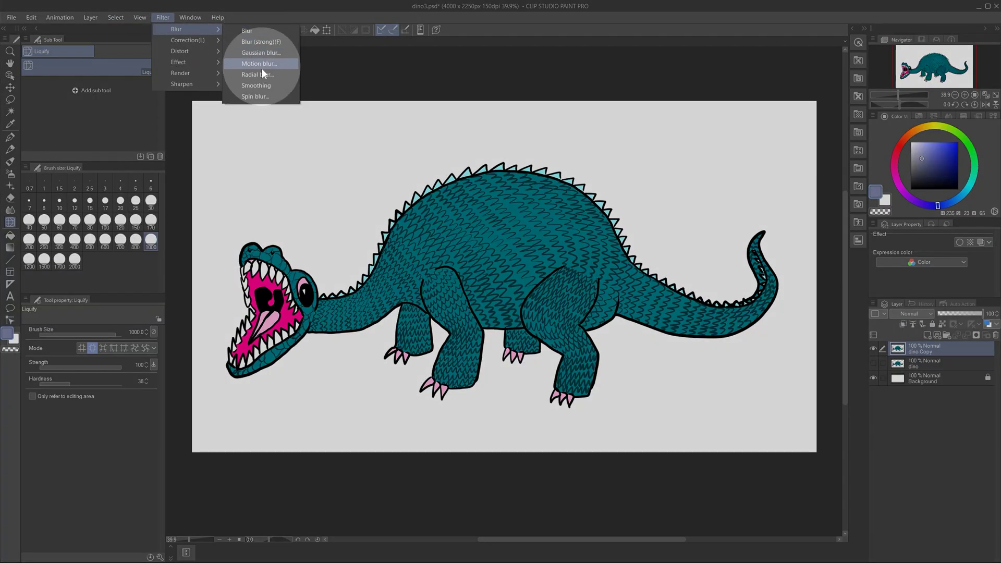
click(258, 97)
click(344, 93)
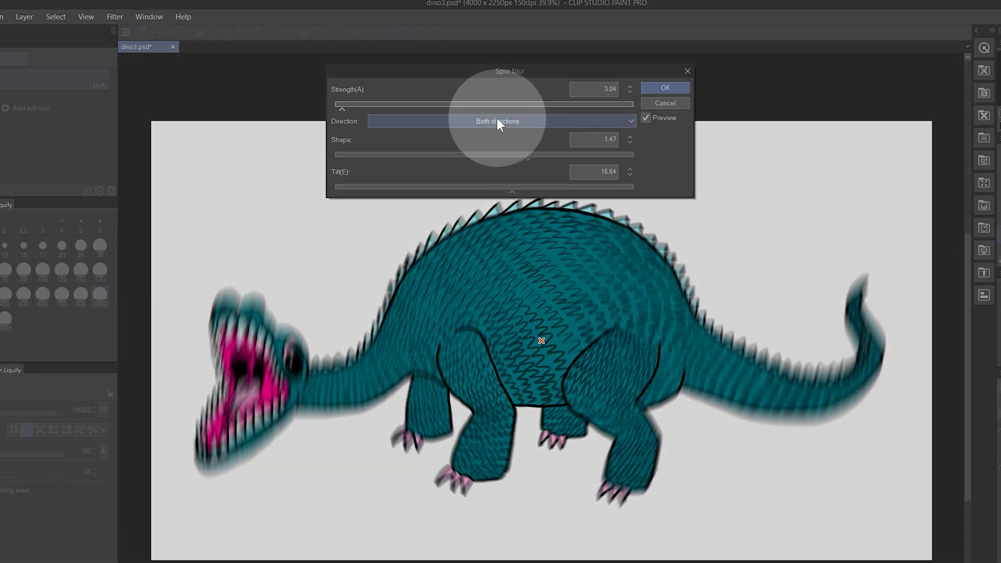
click(497, 119)
click(403, 134)
scroll(412, 121, down, 2)
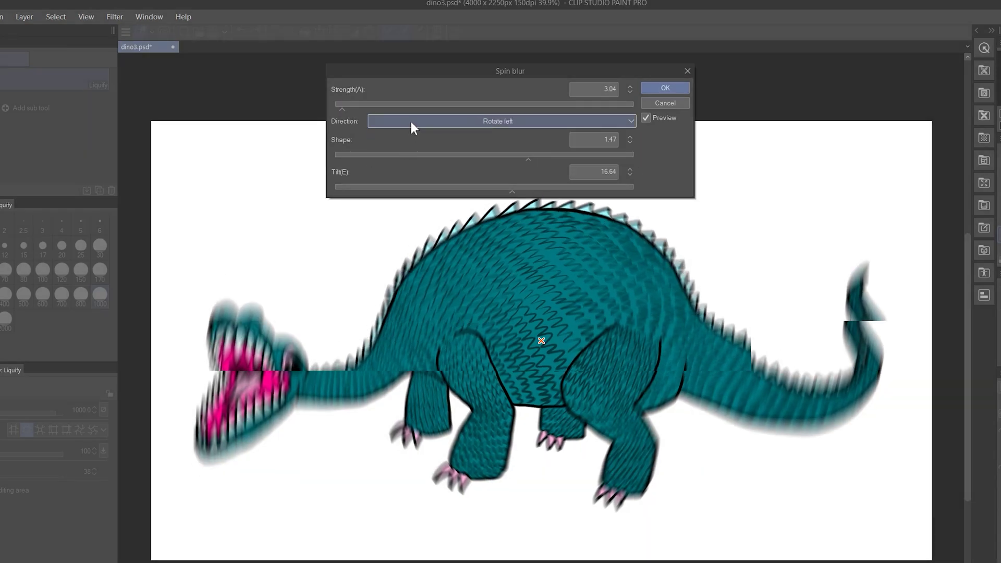
click(411, 121)
click(408, 136)
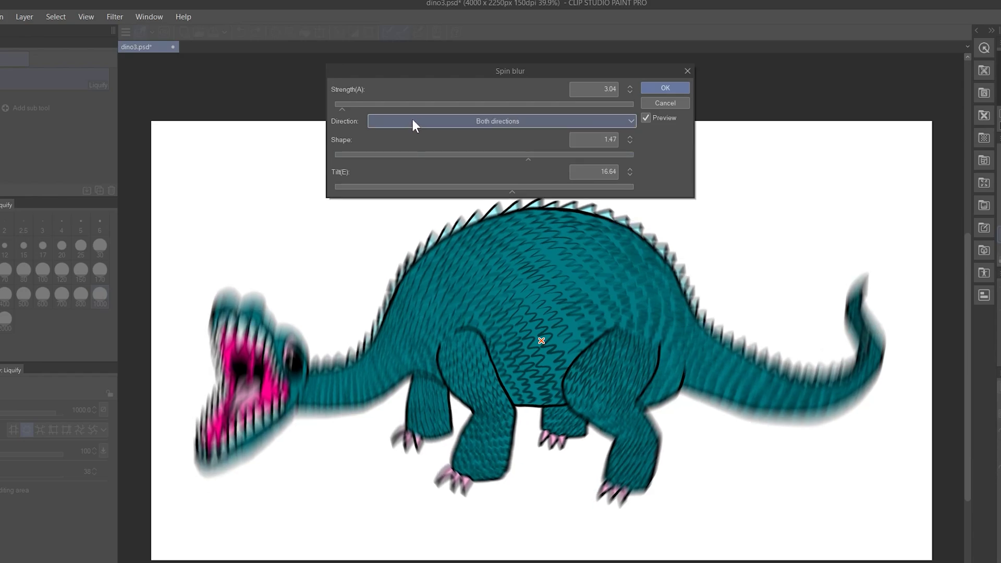
click(412, 118)
click(406, 134)
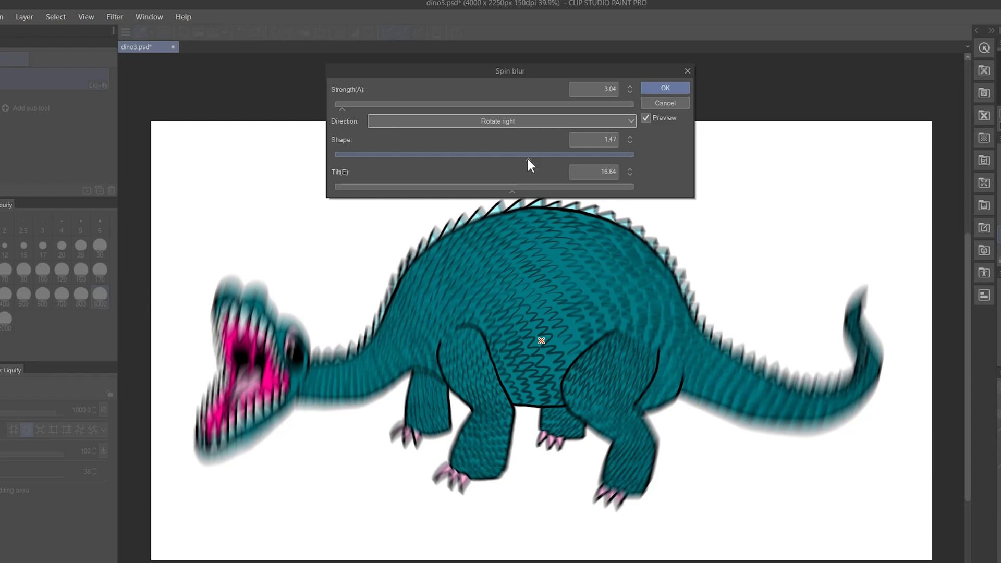
Set spin blur shape 0.50 and tilt -90, lower the strength slightly, and apply it.
drag(527, 159, 336, 159)
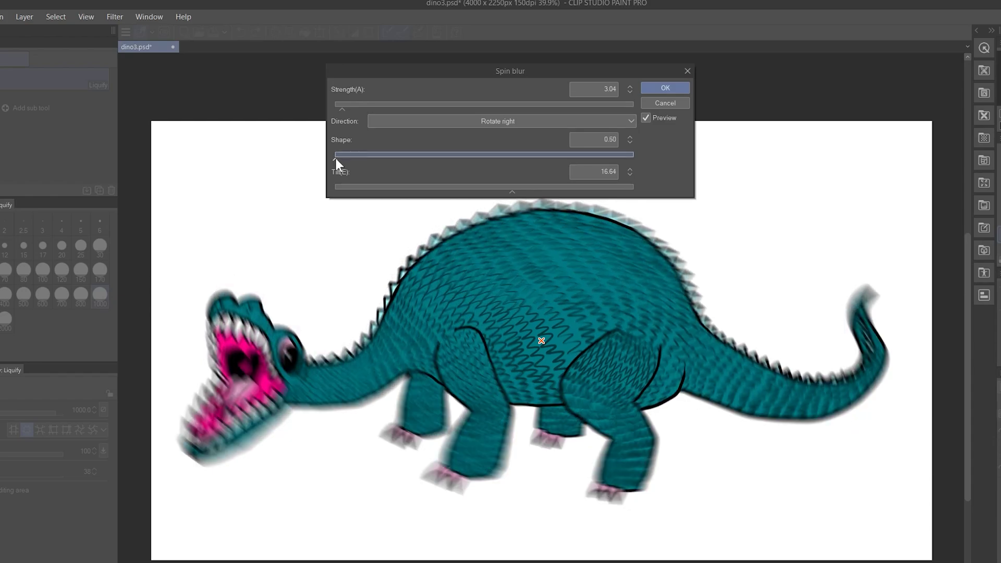
drag(340, 158, 630, 158)
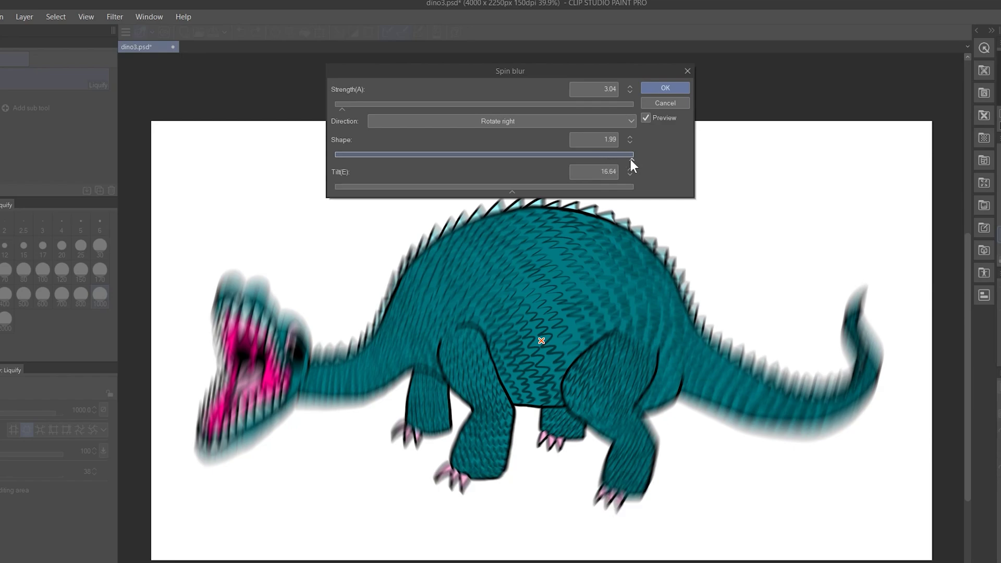
drag(512, 192, 468, 191)
click(425, 157)
drag(425, 156, 334, 159)
drag(411, 186, 346, 196)
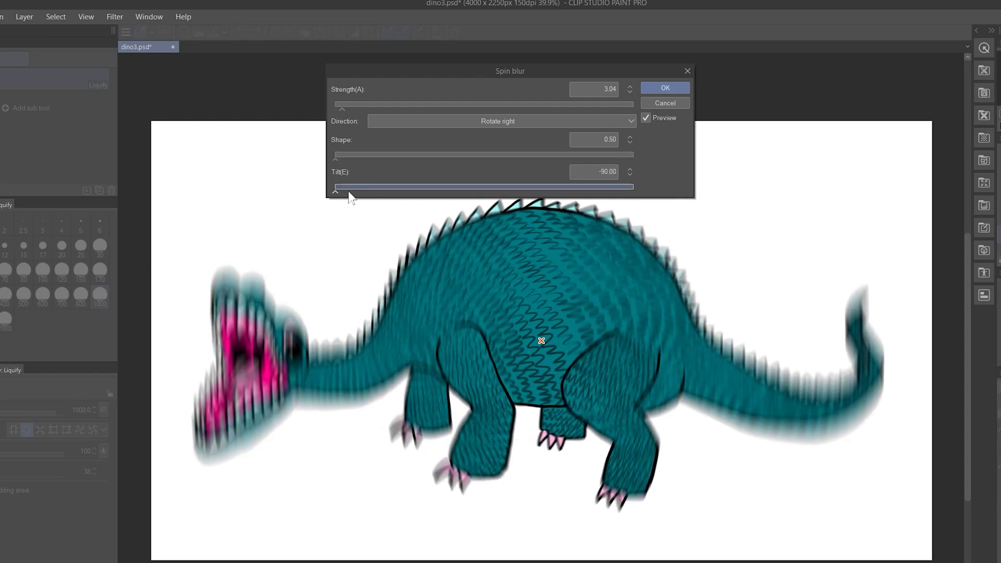
drag(342, 108, 340, 108)
click(665, 89)
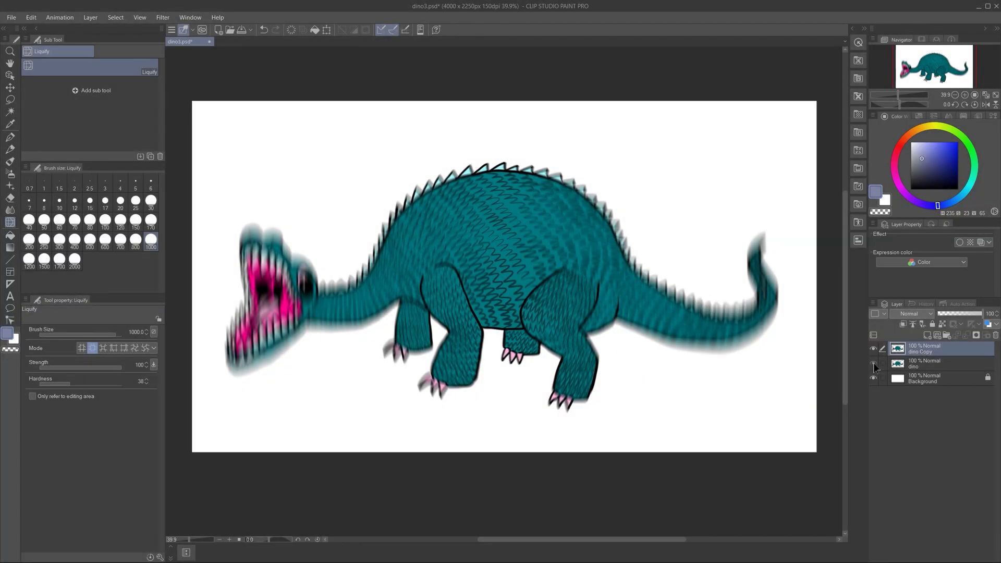
Show the original dino layer and add layer masks to both dino layers.
click(873, 363)
click(977, 335)
click(934, 362)
click(976, 336)
click(933, 348)
With the Soft eraser, mask out the sharp head, neck and tail, and the blurred body and legs.
key(e)
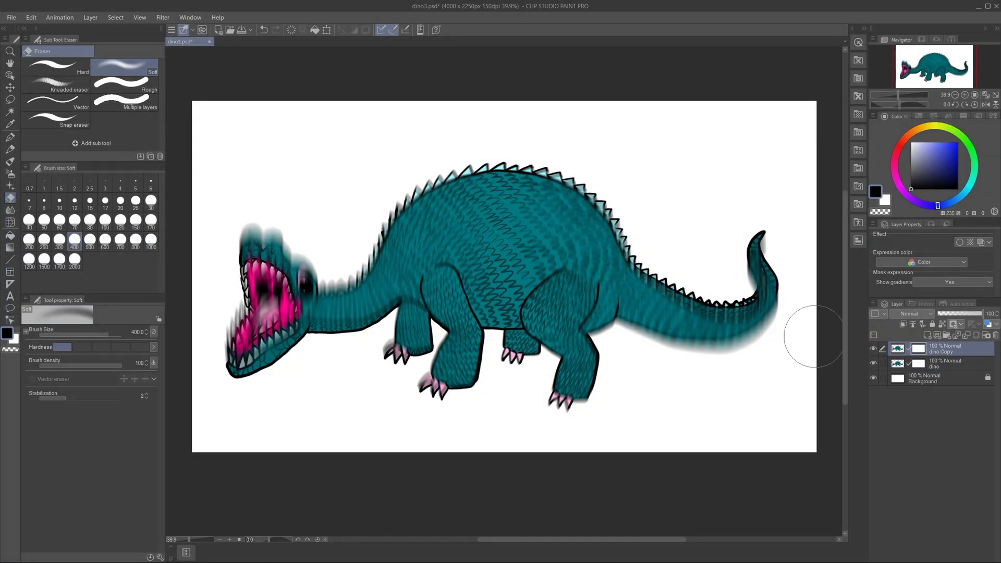
click(919, 364)
mouse_move(262, 271)
mouse_down()
mouse_move(284, 299)
mouse_move(378, 319)
mouse_move(319, 335)
mouse_up()
mouse_move(765, 249)
mouse_down()
mouse_move(767, 304)
mouse_move(678, 334)
mouse_up()
click(933, 348)
mouse_move(469, 271)
mouse_down()
mouse_move(573, 208)
mouse_move(417, 287)
mouse_up()
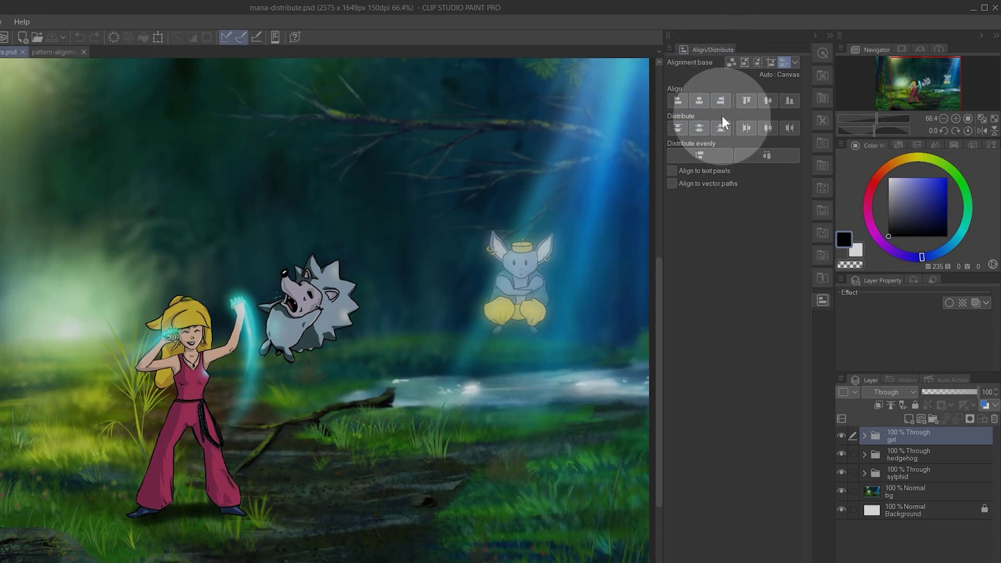
Check the hedgehog and sylphid layers, then add them to the girl in the layer selection.
click(843, 452)
click(843, 453)
click(843, 473)
click(843, 473)
shift+click(906, 477)
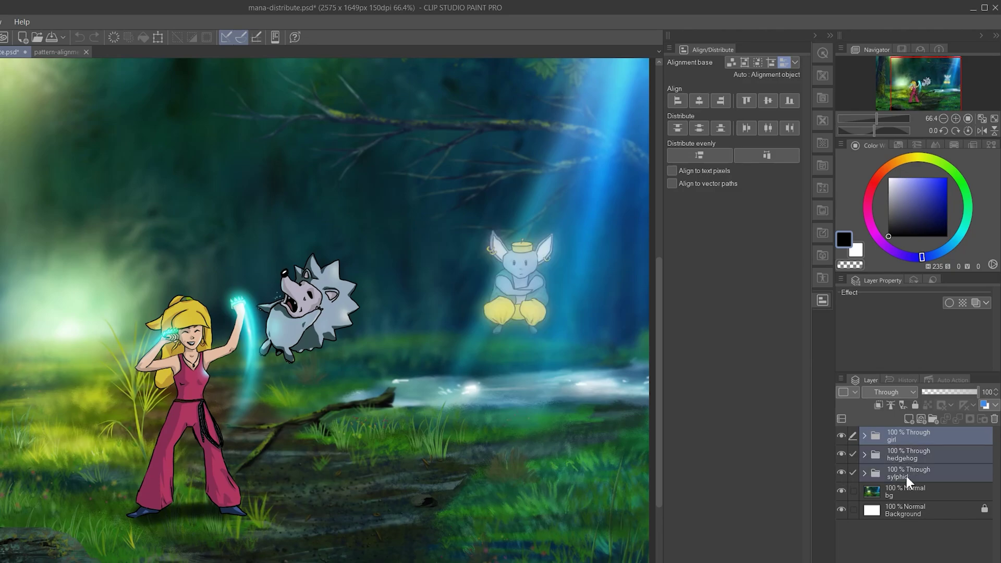
Align the girl, hedgehog and sylphid by top edges, spacing the hedgehog evenly between them.
click(747, 101)
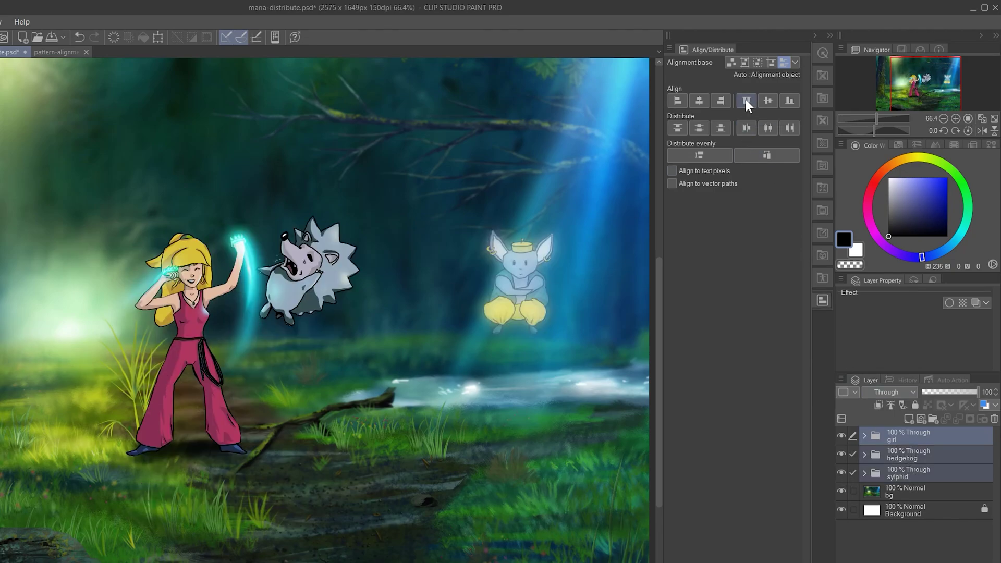
click(789, 101)
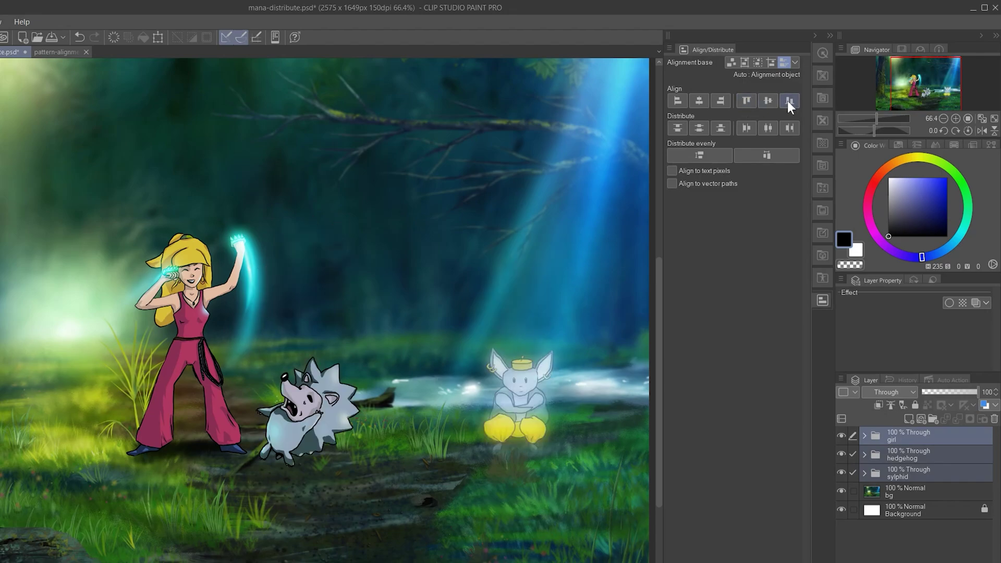
click(768, 127)
click(747, 100)
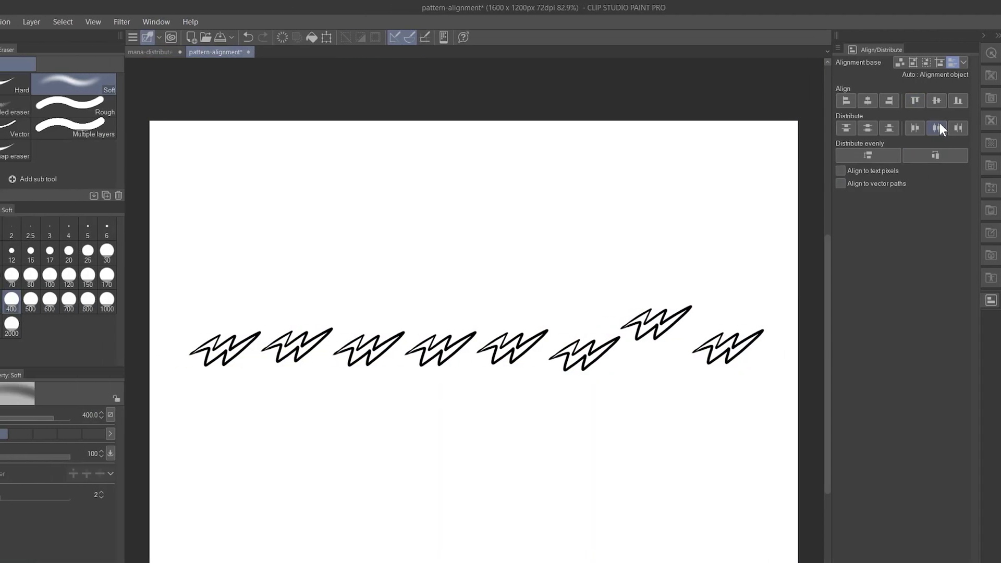
Align the selected zigzag layers on their vertical centres so all eight sit level.
click(935, 102)
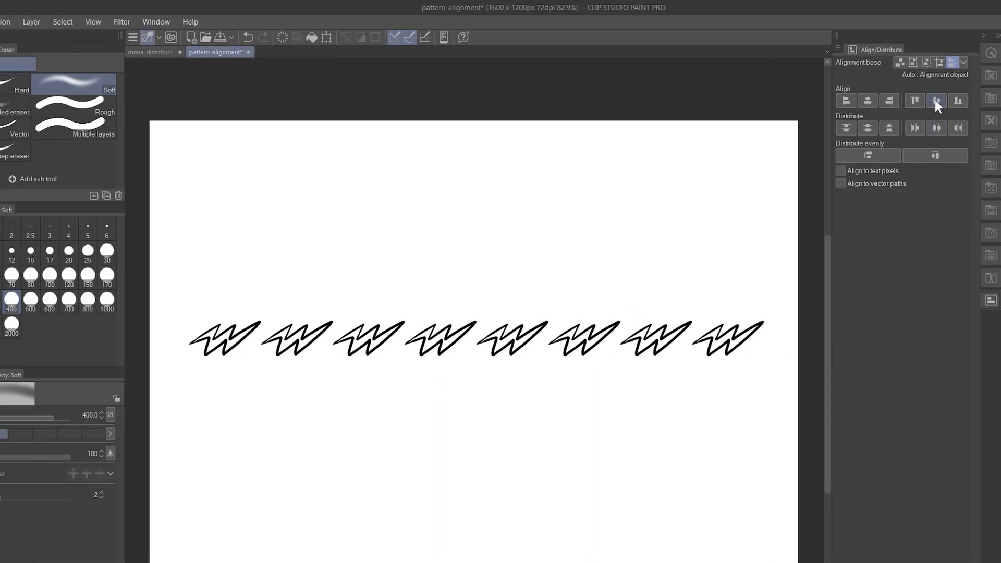